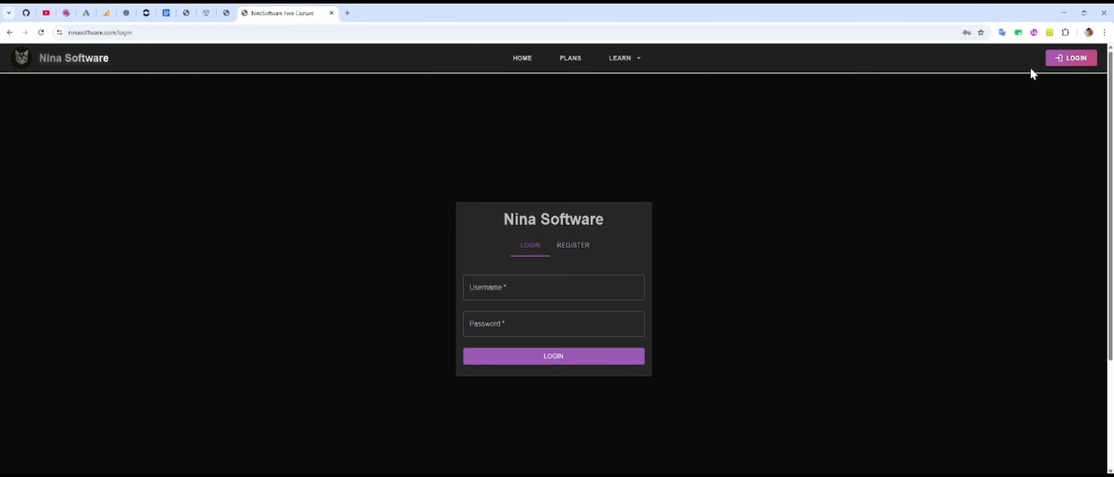
Check the registration form, return to the login form and sign in with the account username and password.
click(573, 247)
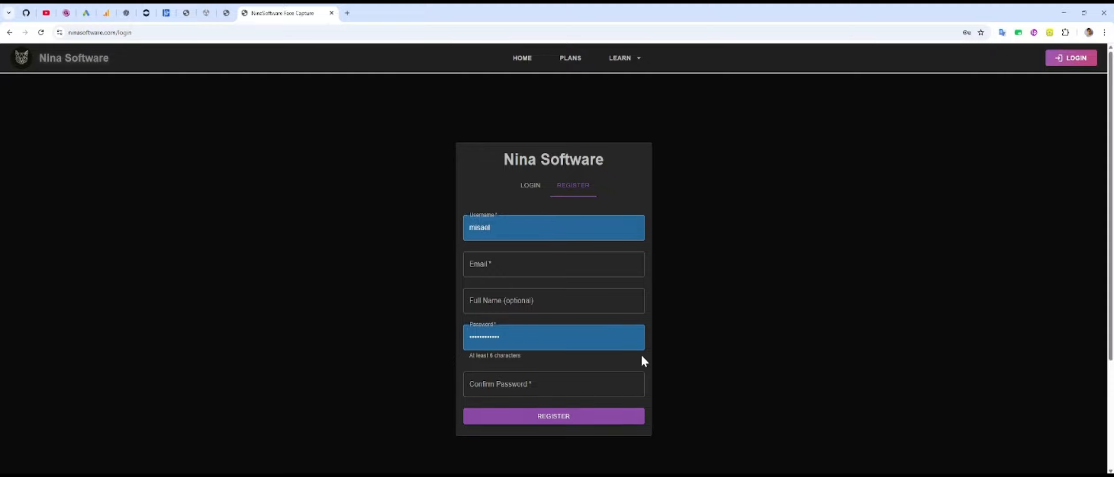
click(529, 186)
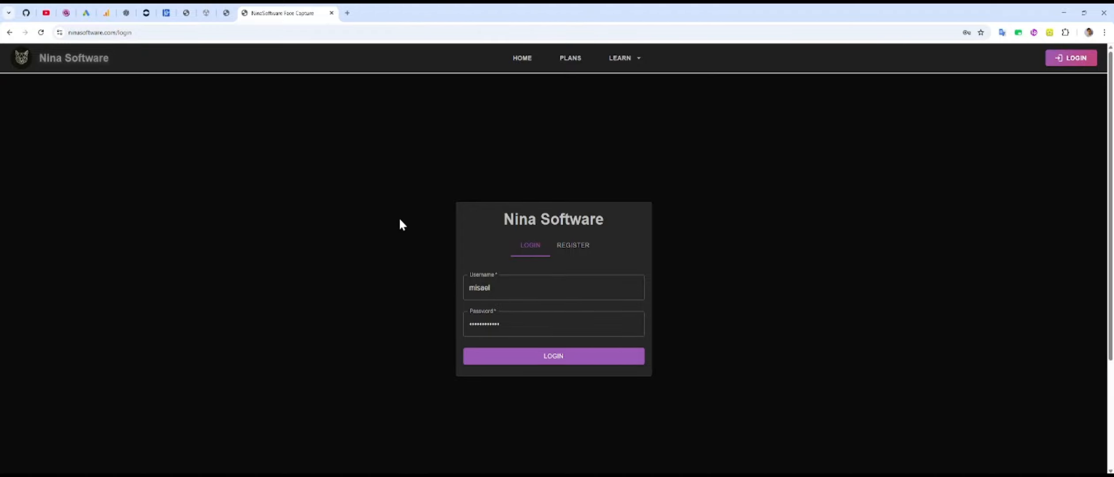
click(544, 356)
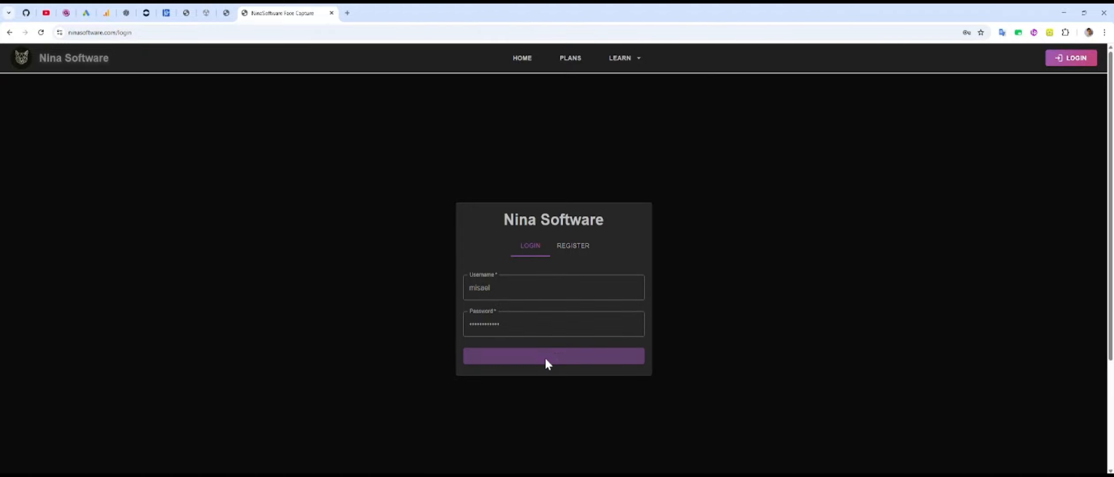
Look over the home page's feature showcase and its section for starting a capture session.
scroll(450, 375, down, 3)
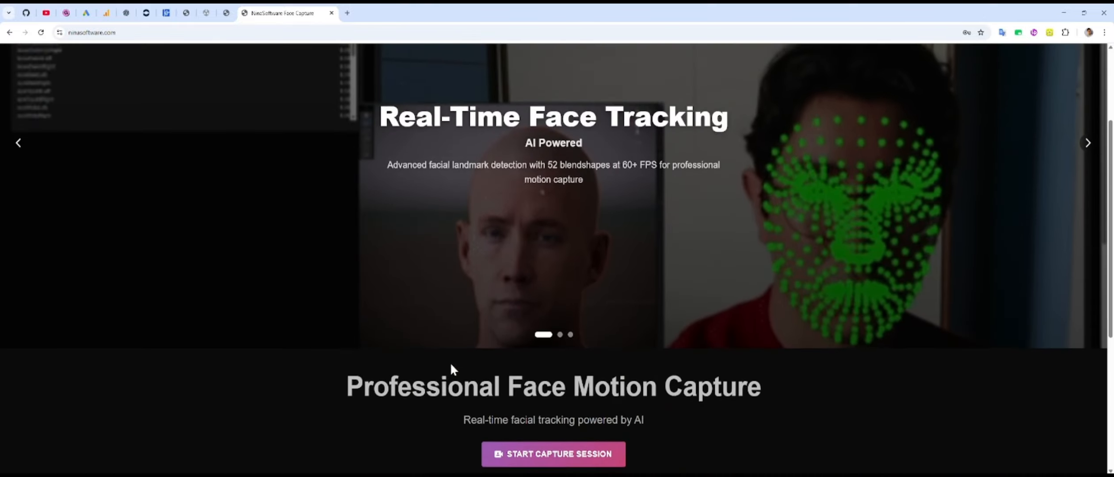
scroll(425, 373, up, 3)
scroll(404, 362, down, 3)
scroll(403, 356, down, 2)
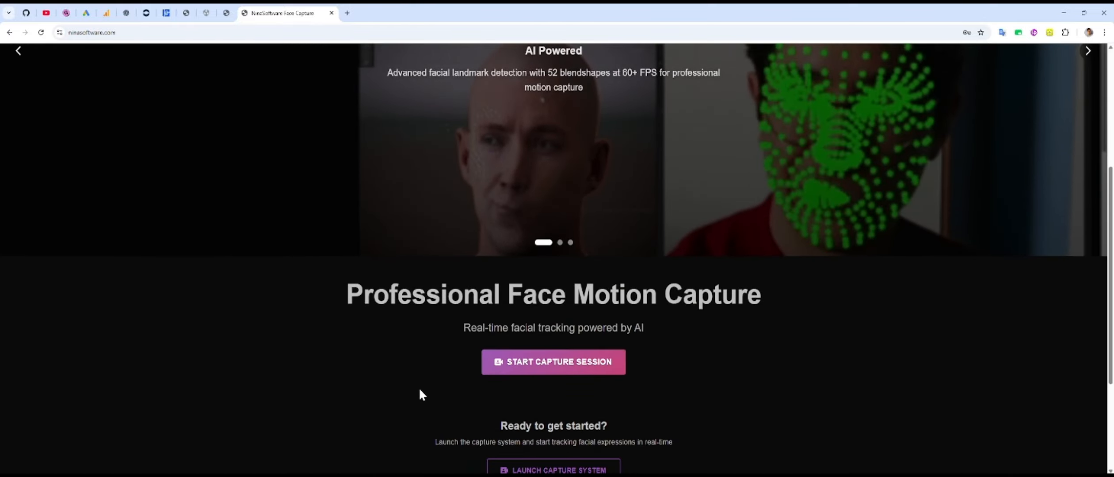
scroll(378, 277, up, 5)
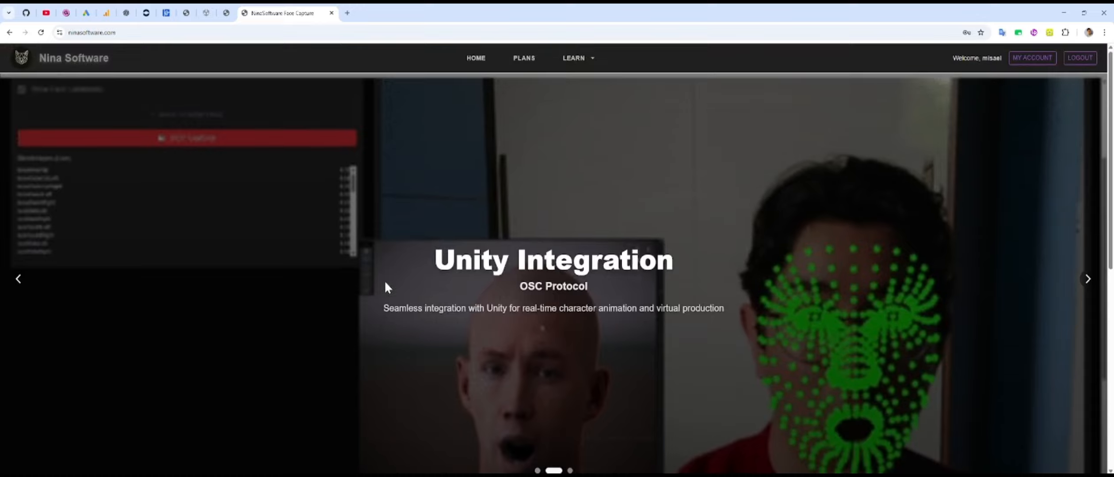
Open the plans page and review the EmotionCap plan's price, trial period, features and subscription status.
click(523, 59)
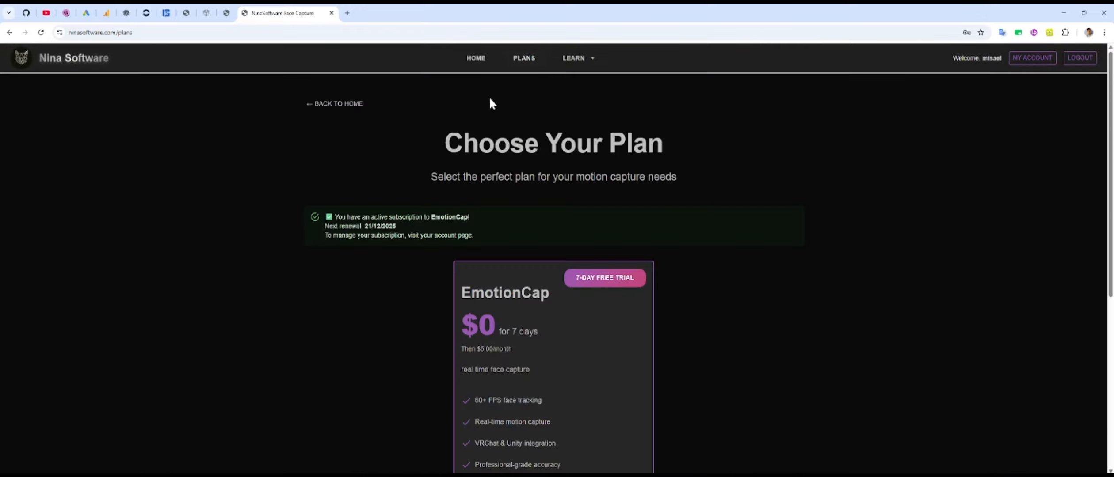
scroll(339, 305, down, 4)
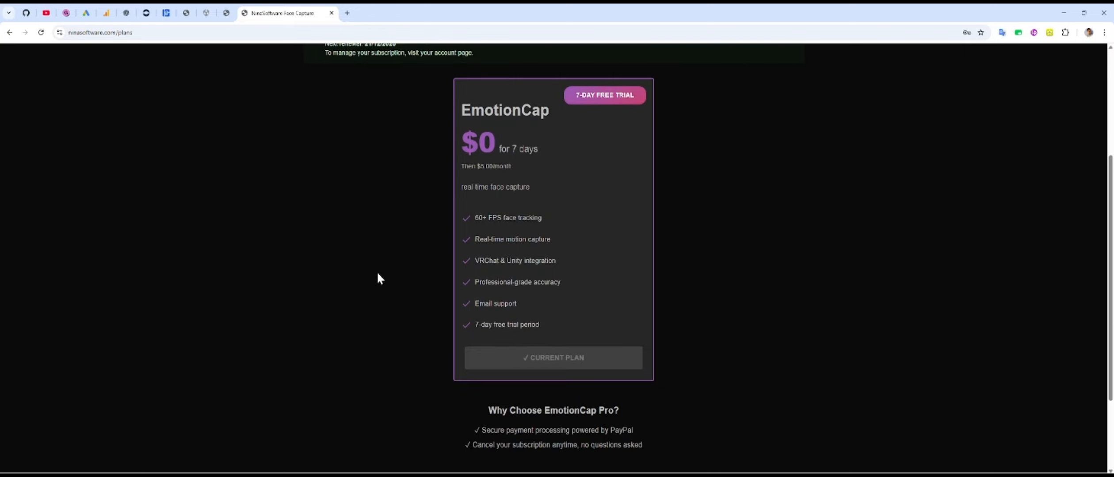
scroll(378, 278, up, 4)
scroll(389, 301, down, 2)
scroll(384, 325, down, 2)
scroll(386, 324, up, 4)
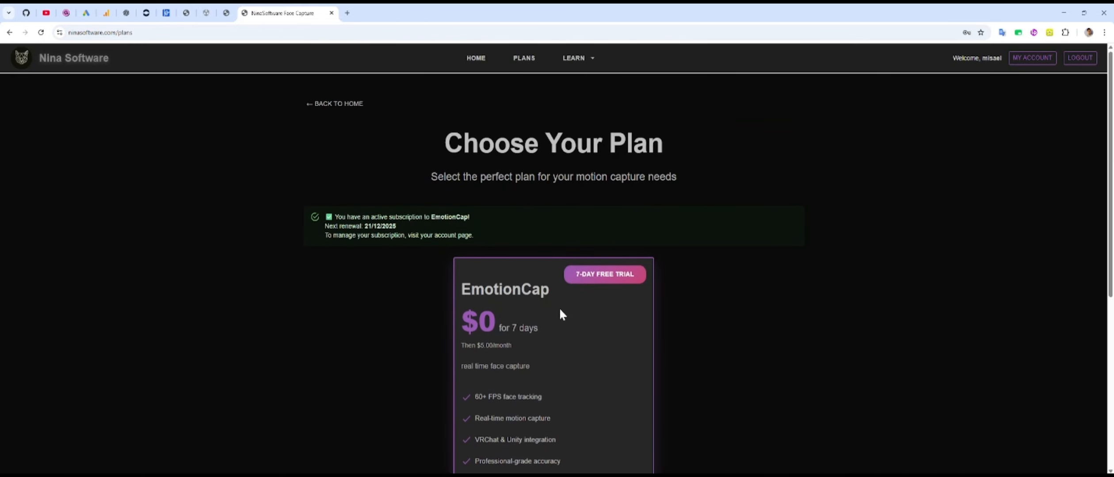
scroll(632, 309, down, 1)
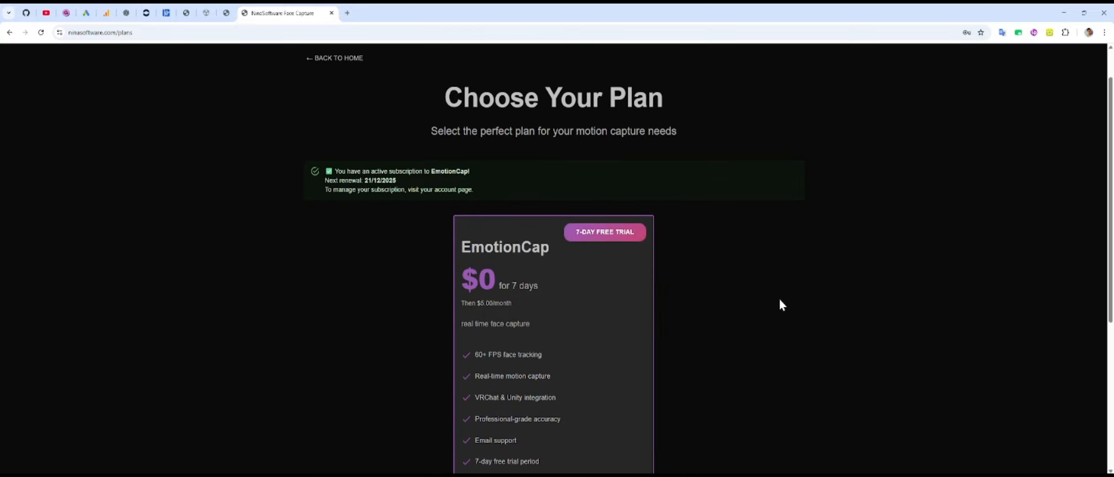
scroll(588, 266, down, 5)
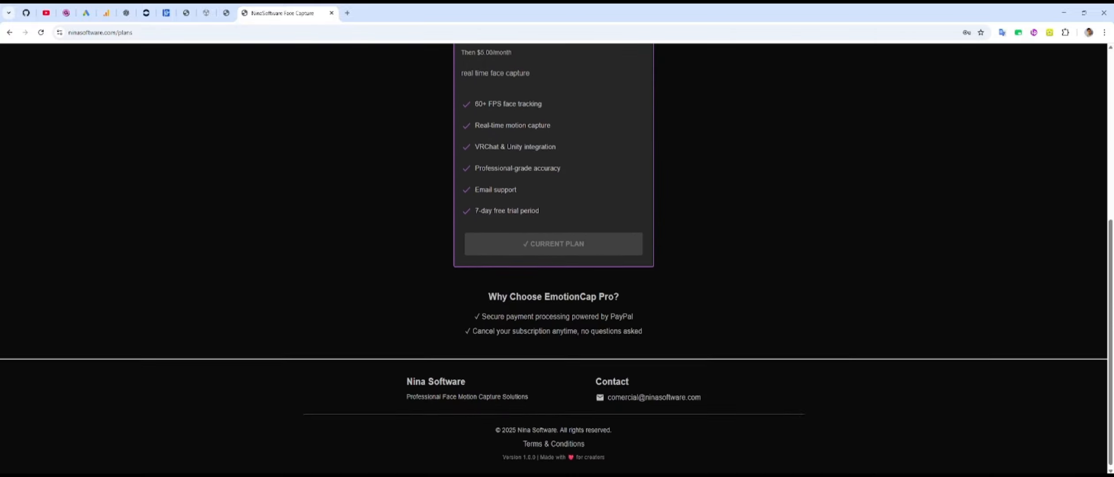
scroll(460, 367, up, 1)
scroll(458, 360, up, 5)
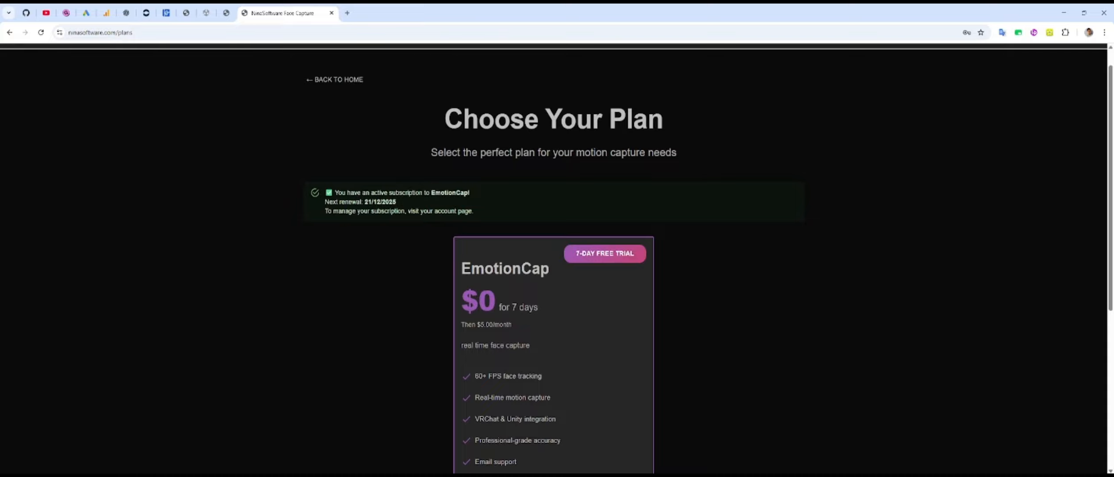
scroll(413, 288, down, 4)
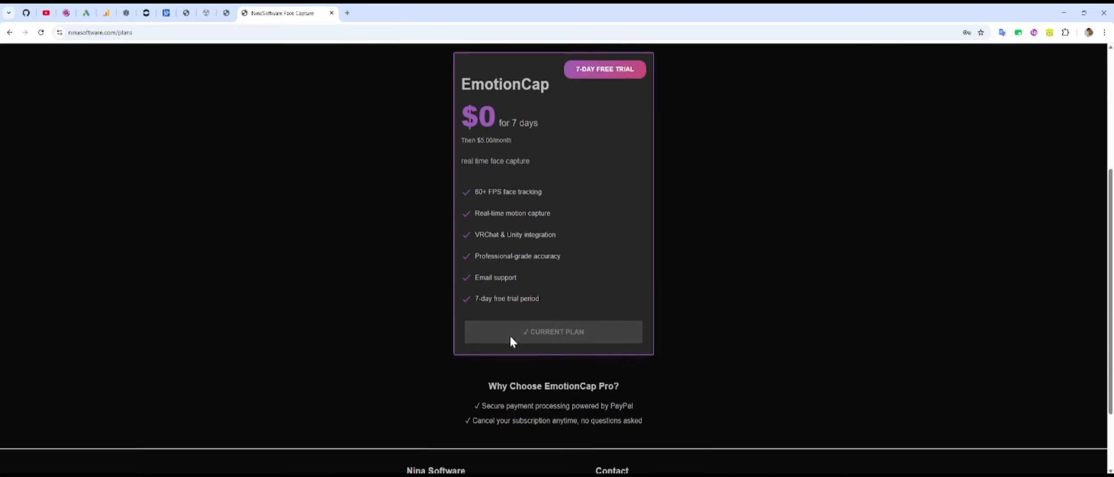
click(484, 337)
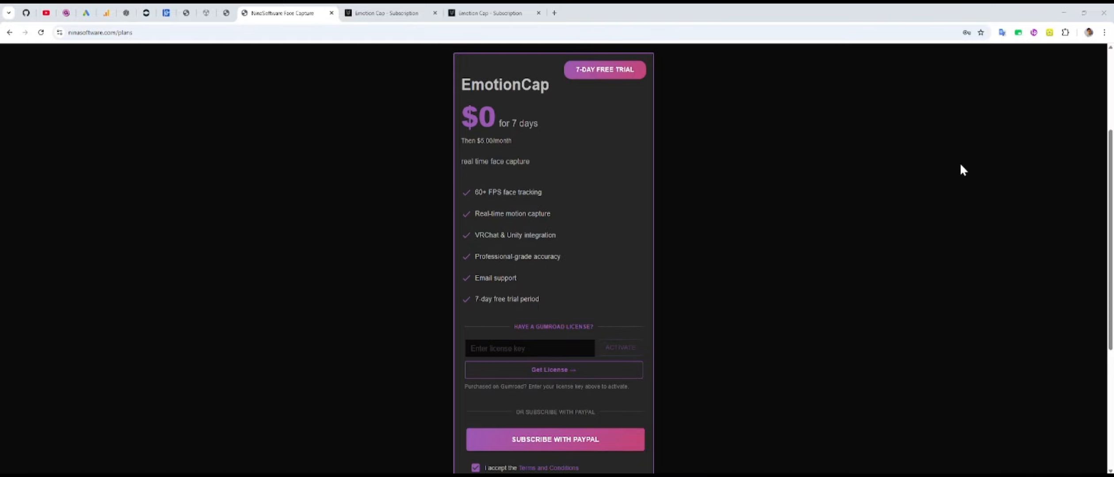
Open the Gumroad license page from the EmotionCap plan, read the subscription offer and return to the plans page.
scroll(393, 290, down, 2)
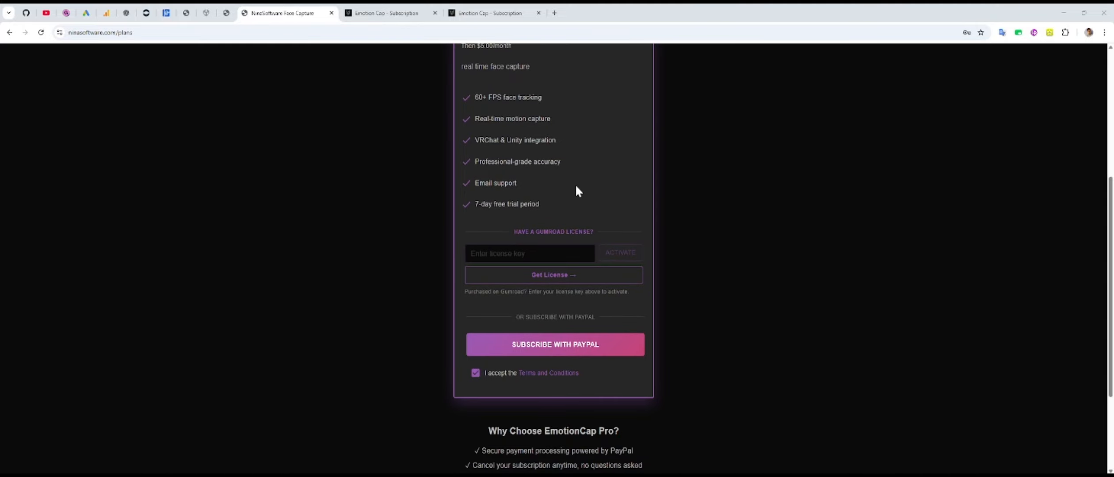
click(556, 282)
scroll(625, 325, down, 1)
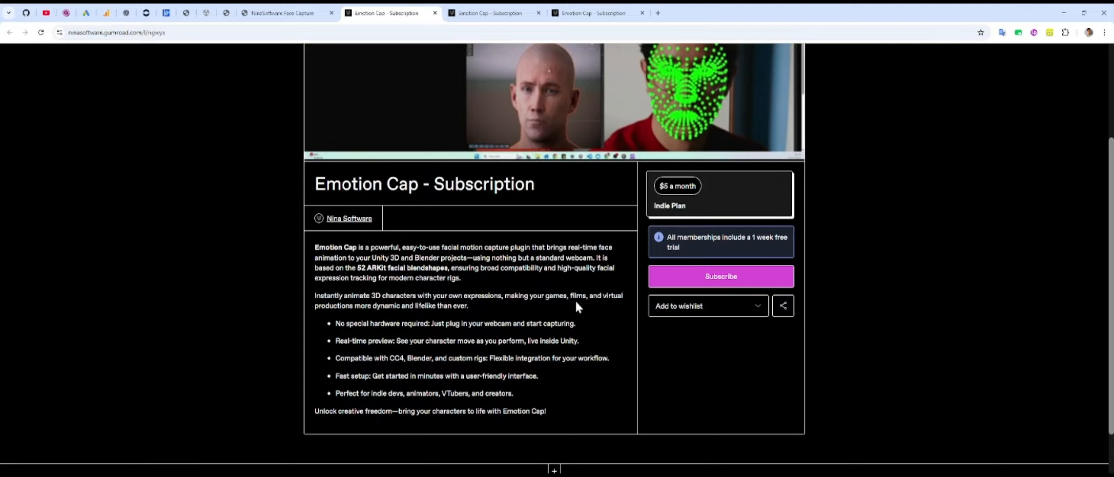
click(287, 13)
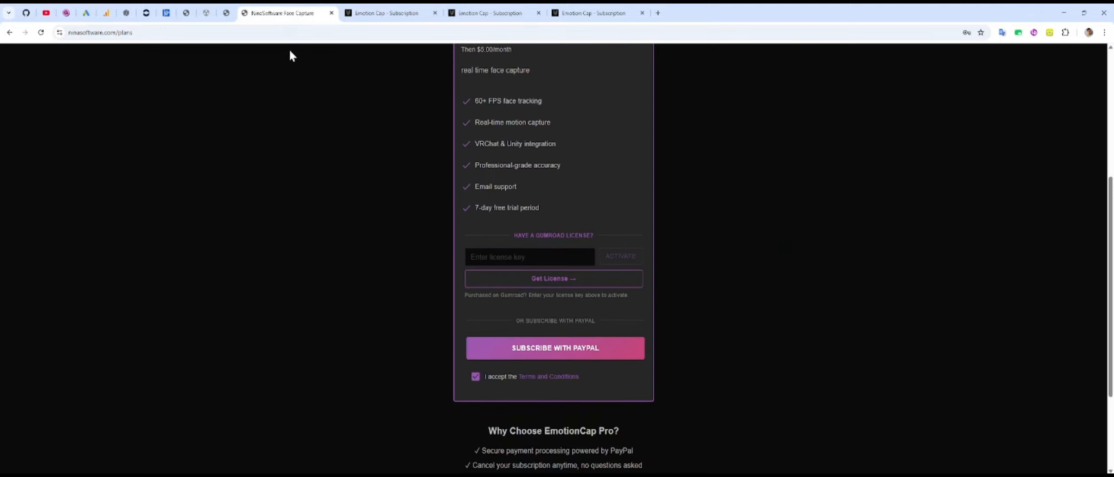
Examine the license key activation and PayPal subscription options of the EmotionCap plan.
click(491, 254)
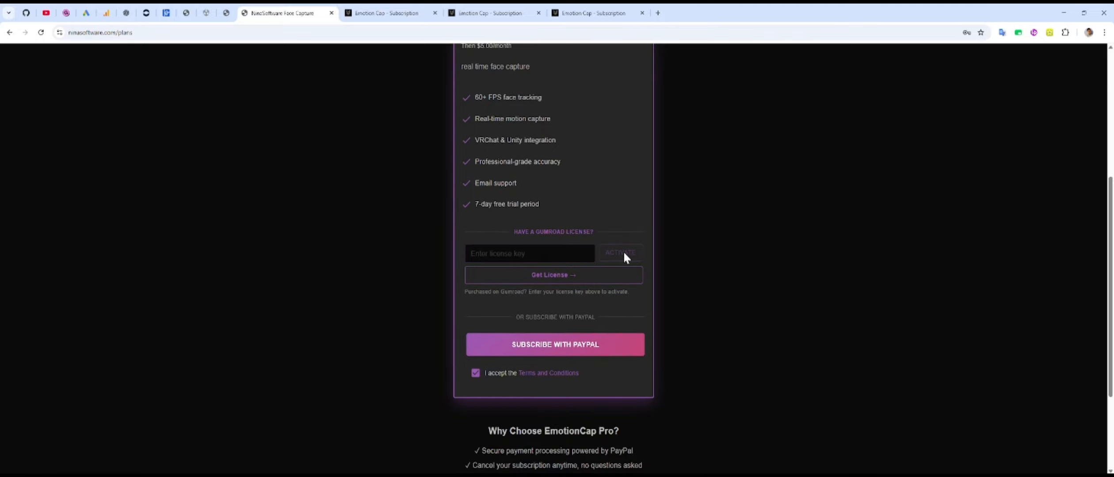
scroll(389, 288, down, 3)
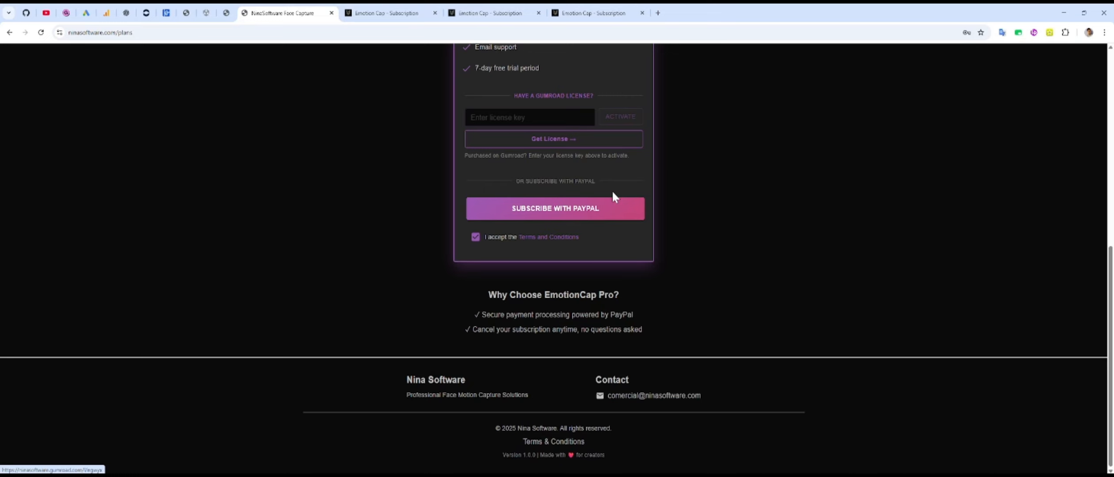
scroll(570, 205, up, 2)
scroll(575, 203, up, 3)
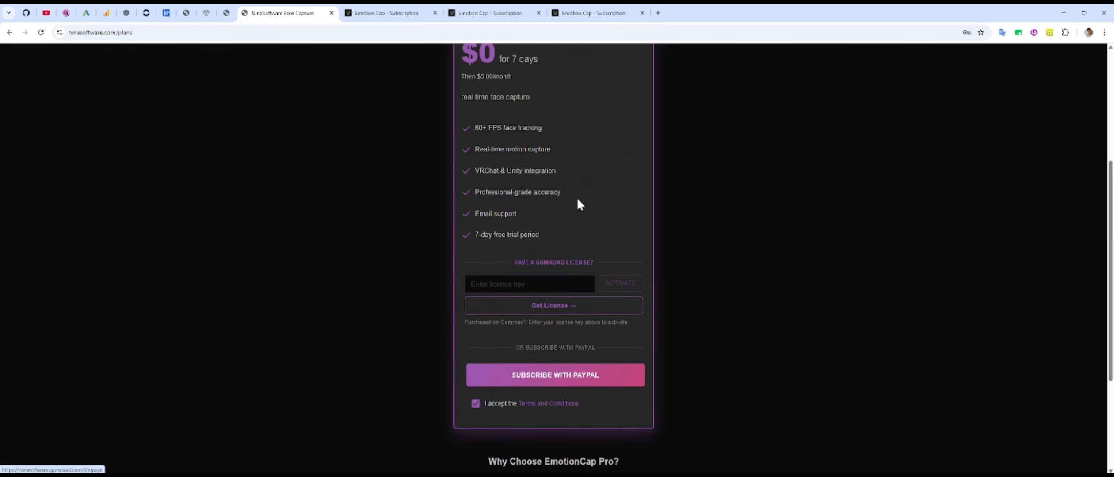
scroll(540, 143, up, 3)
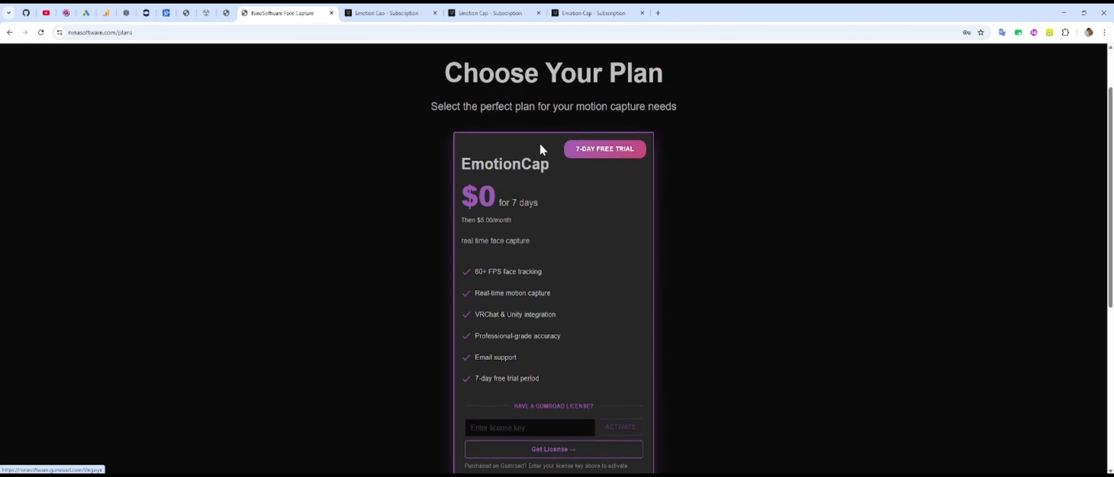
scroll(534, 154, down, 3)
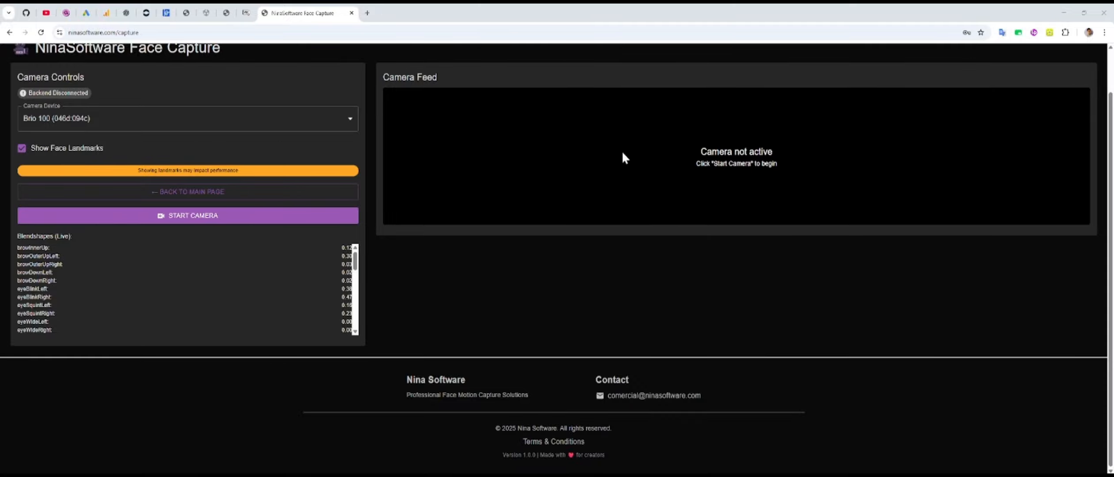
Start the Brio 100 camera, examine the face landmarks and live blendshape values, and stop the camera.
click(208, 222)
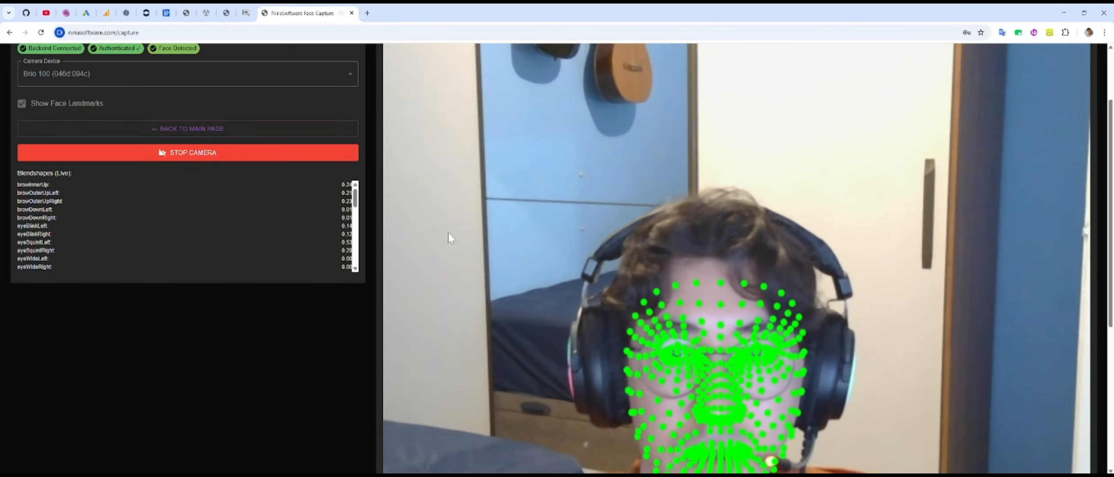
scroll(595, 345, down, 4)
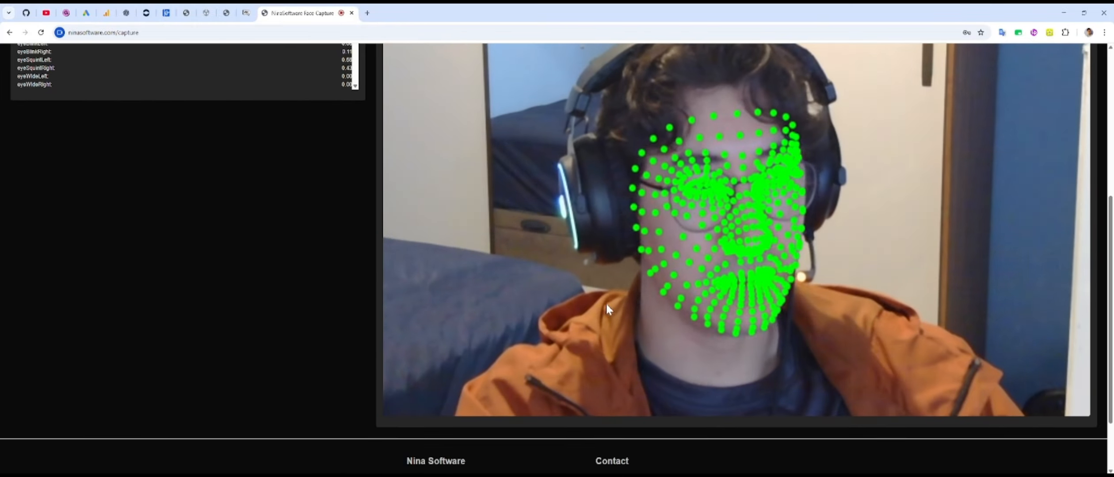
scroll(645, 283, up, 2)
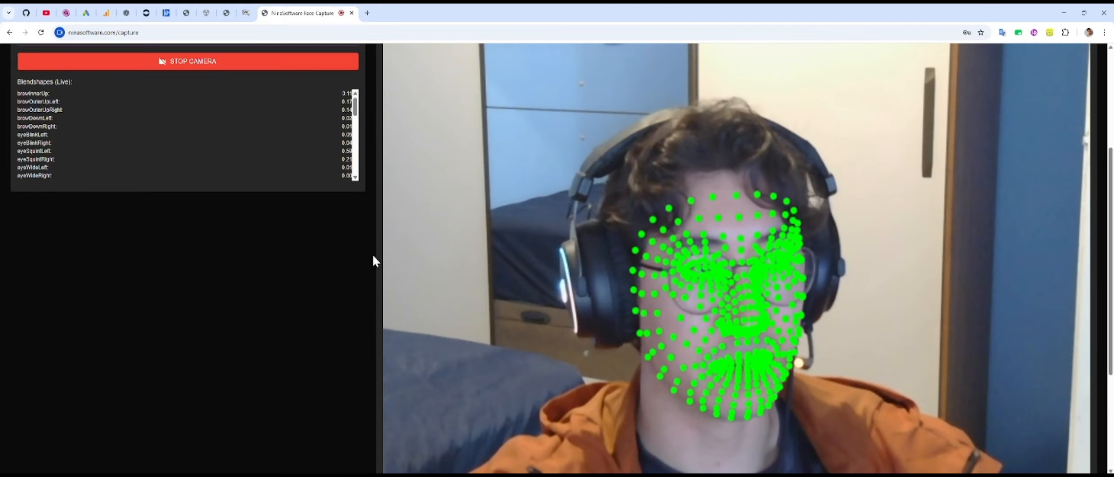
scroll(209, 317, up, 4)
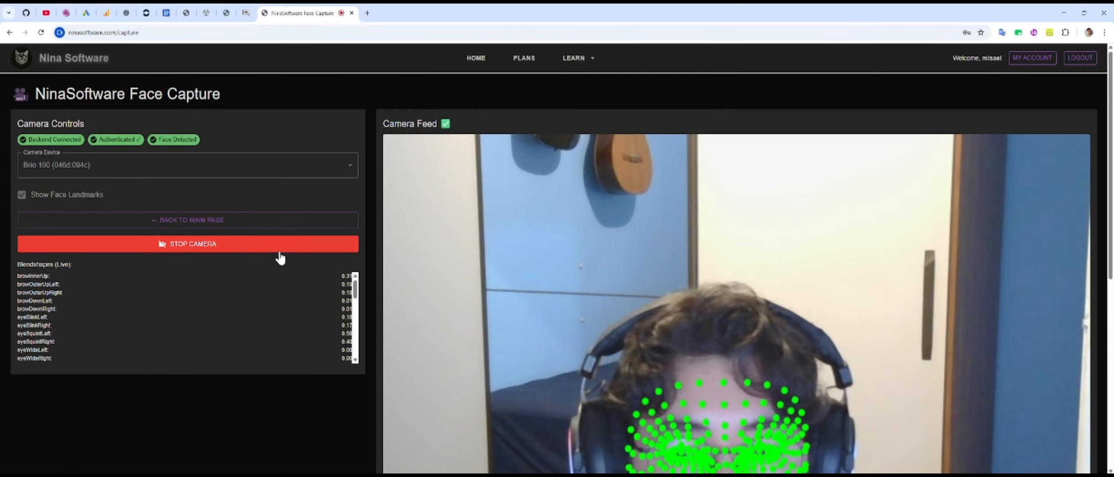
scroll(275, 250, down, 6)
scroll(270, 253, up, 4)
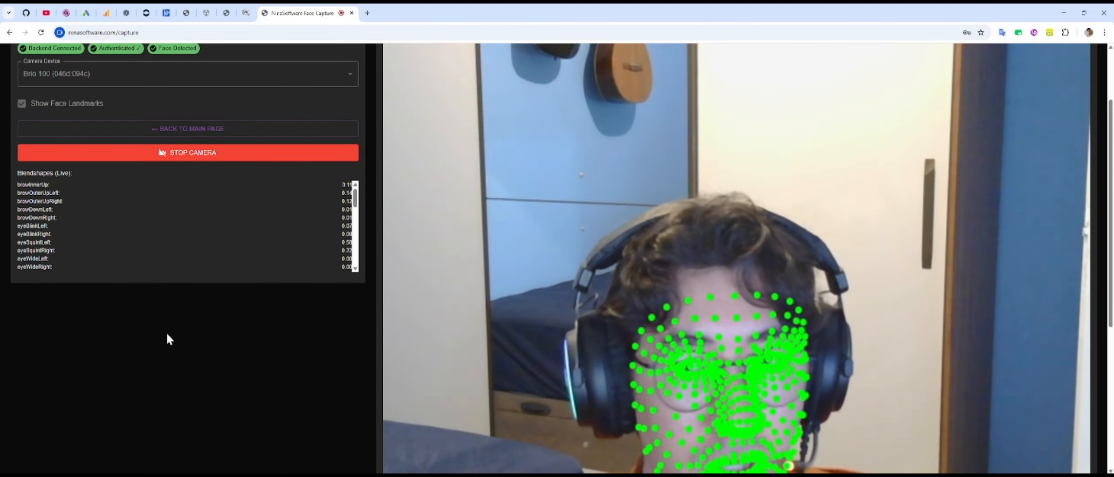
scroll(464, 318, down, 2)
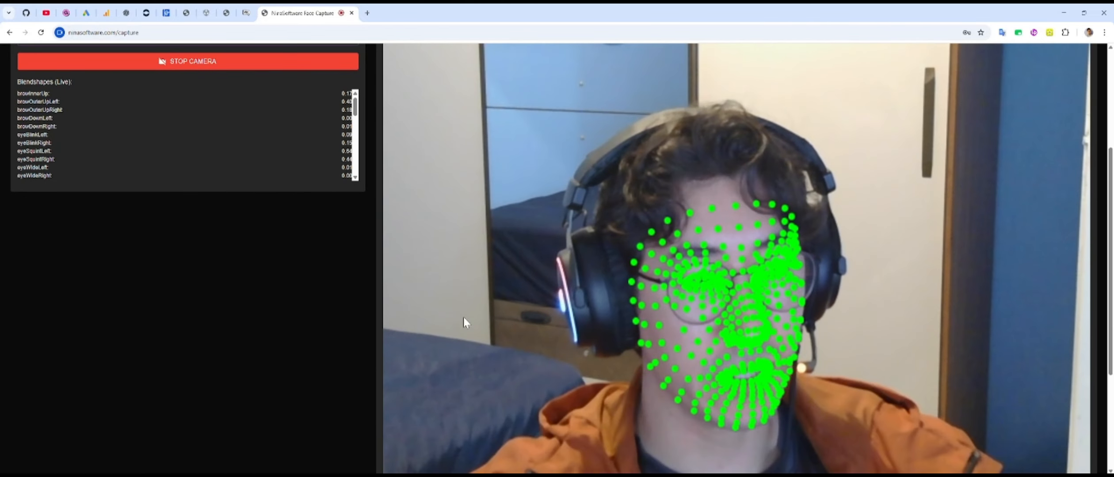
scroll(353, 345, up, 1)
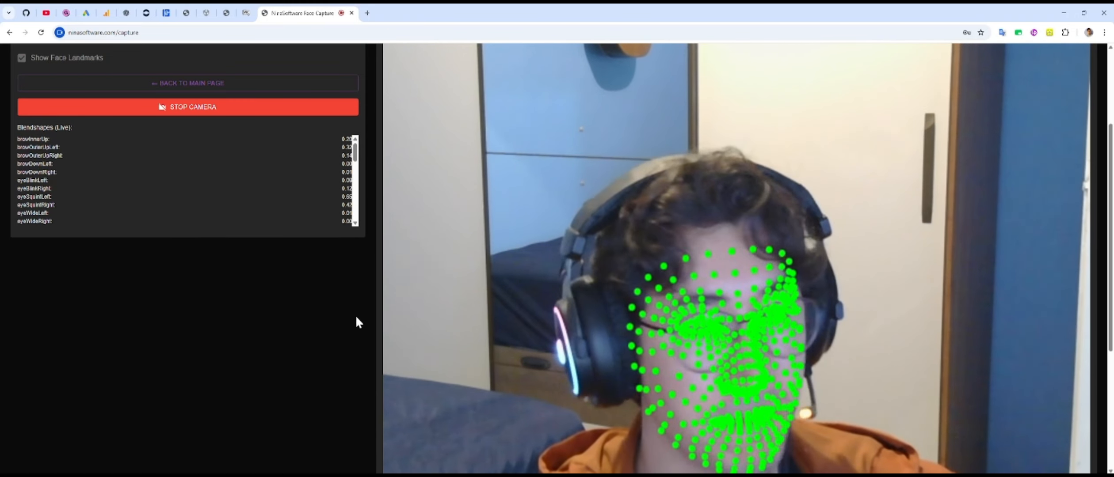
click(260, 108)
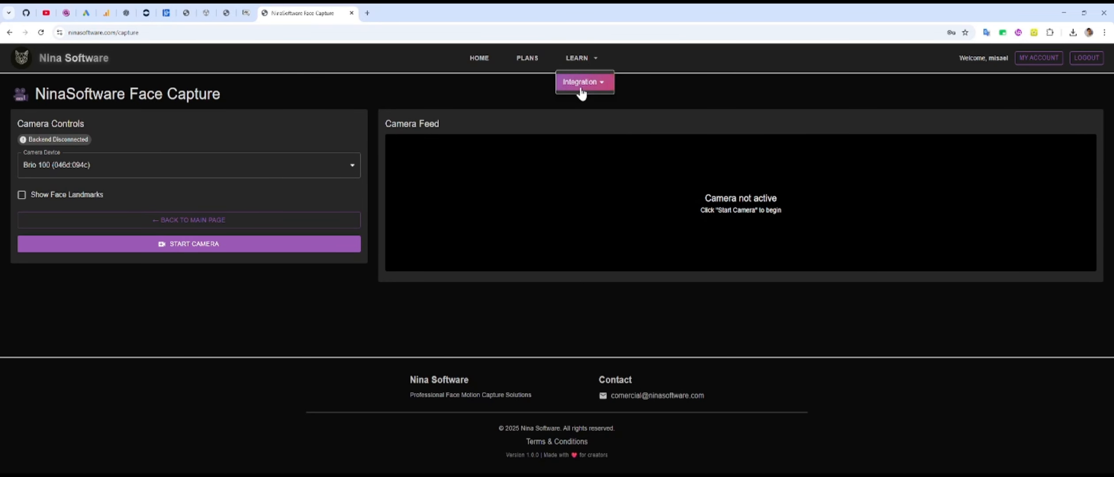
Open the Unity integration tutorial page and download the Unity Integration Pack.
mouse_move(580, 85)
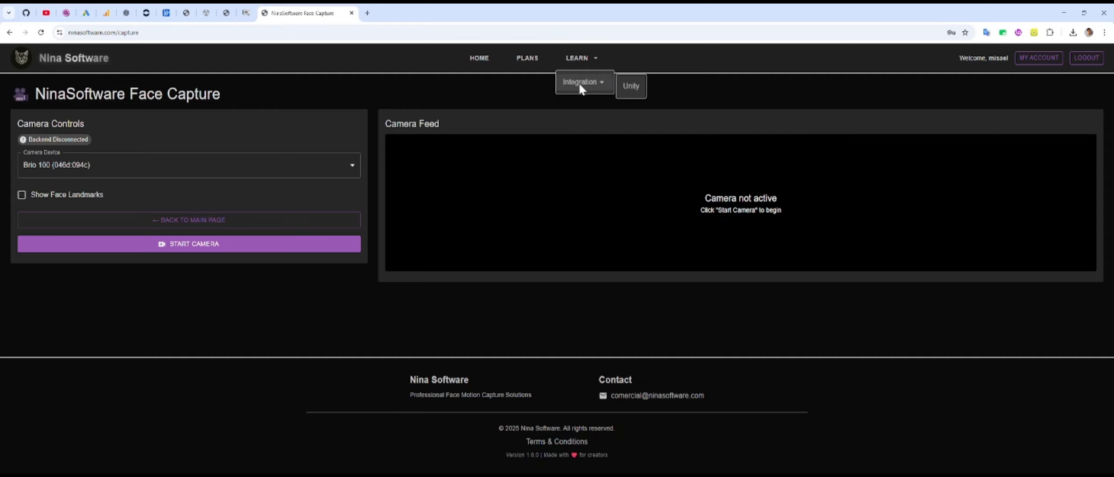
click(632, 87)
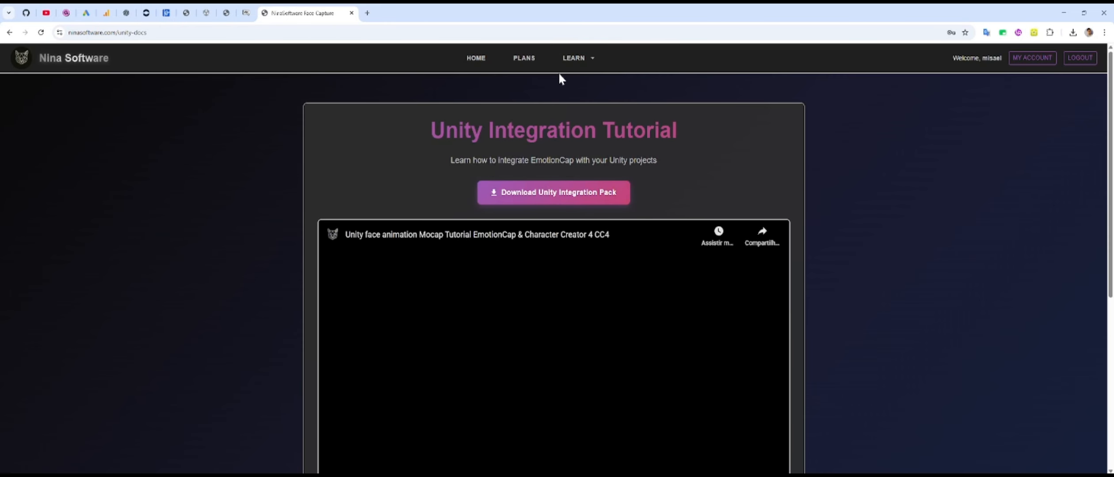
scroll(290, 188, down, 4)
scroll(289, 189, up, 3)
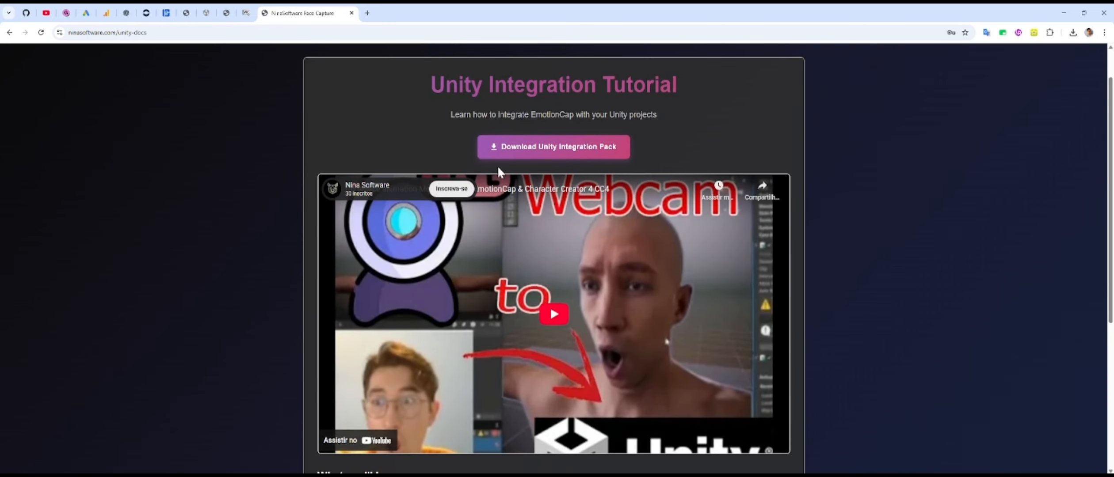
click(587, 153)
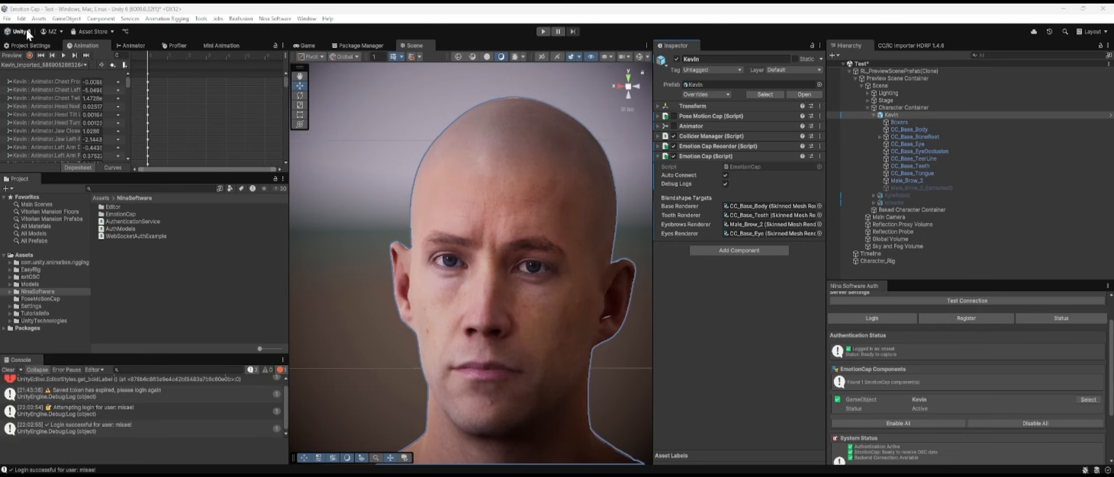
Import the downloaded com.ninasoftware.emotioncap 1.0.0 custom package from the Downloads folder into the Unity project.
click(39, 19)
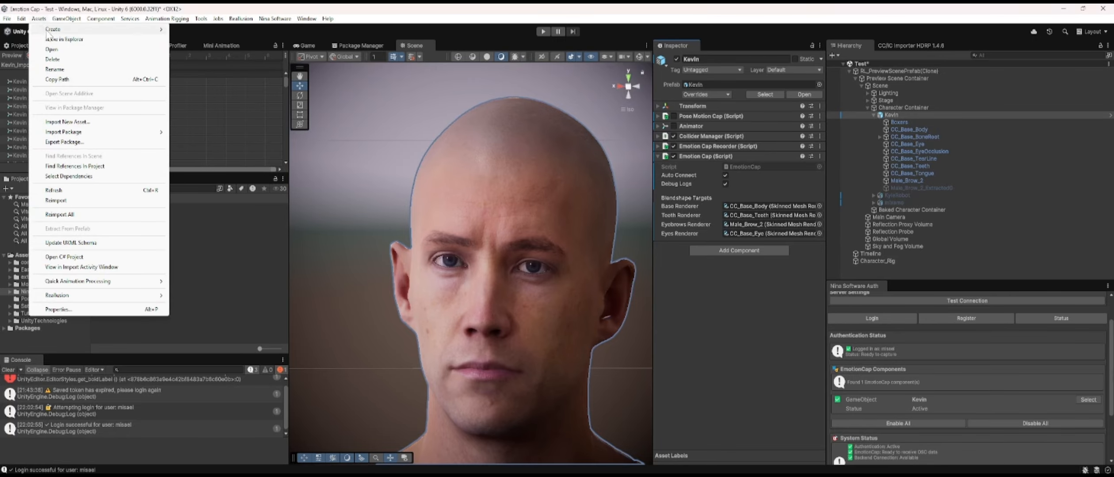
mouse_move(72, 133)
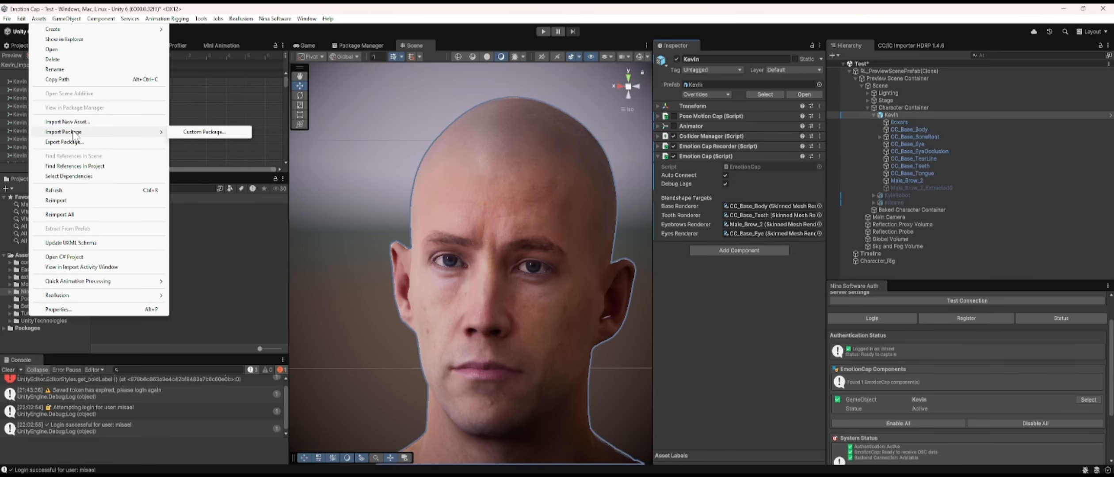
click(193, 132)
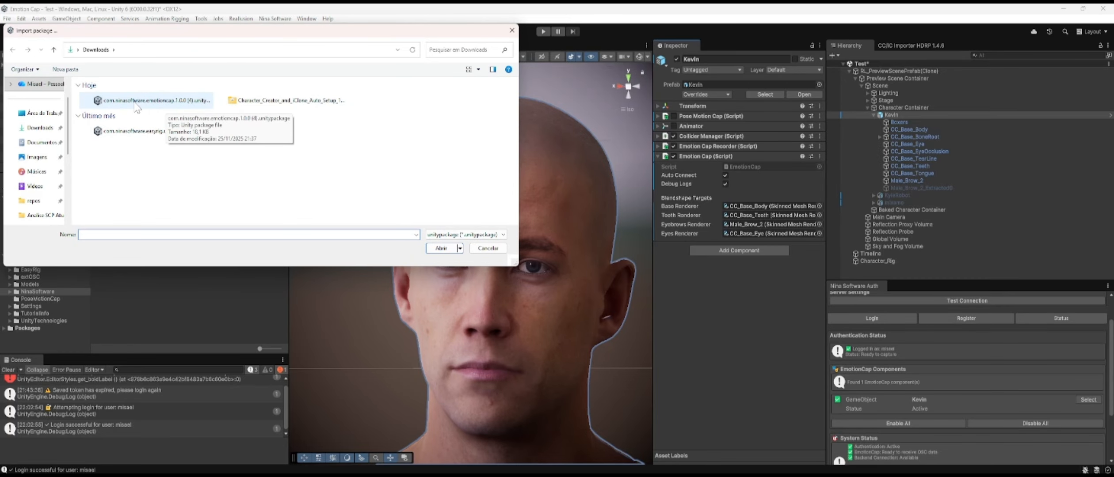
click(163, 108)
double_click(162, 104)
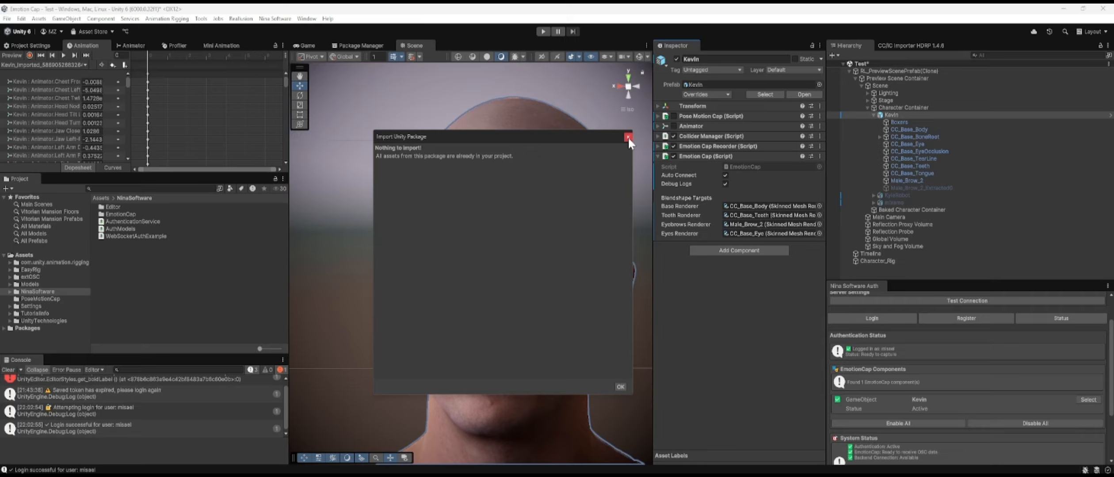
click(621, 387)
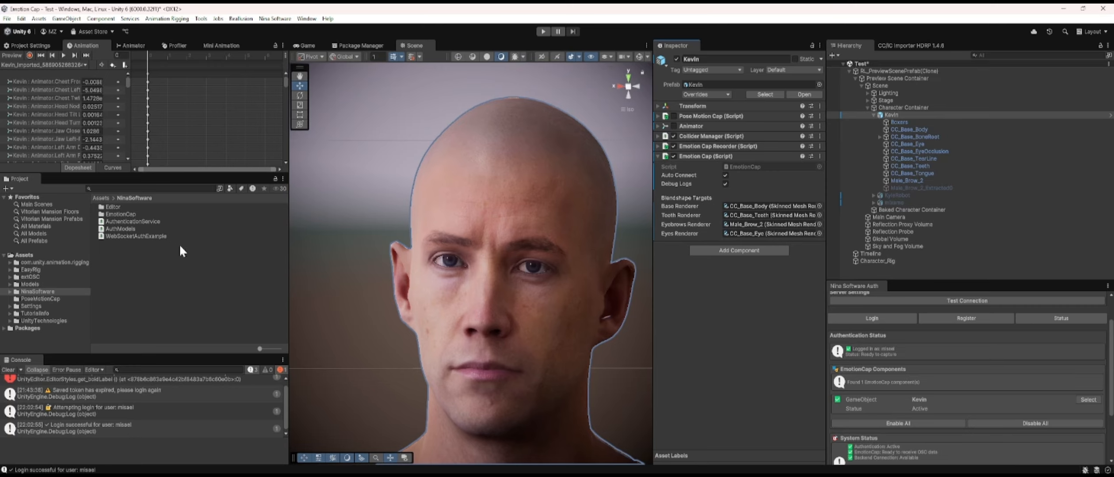
Open Nina Software's authentication login window and log out of the current account.
click(274, 18)
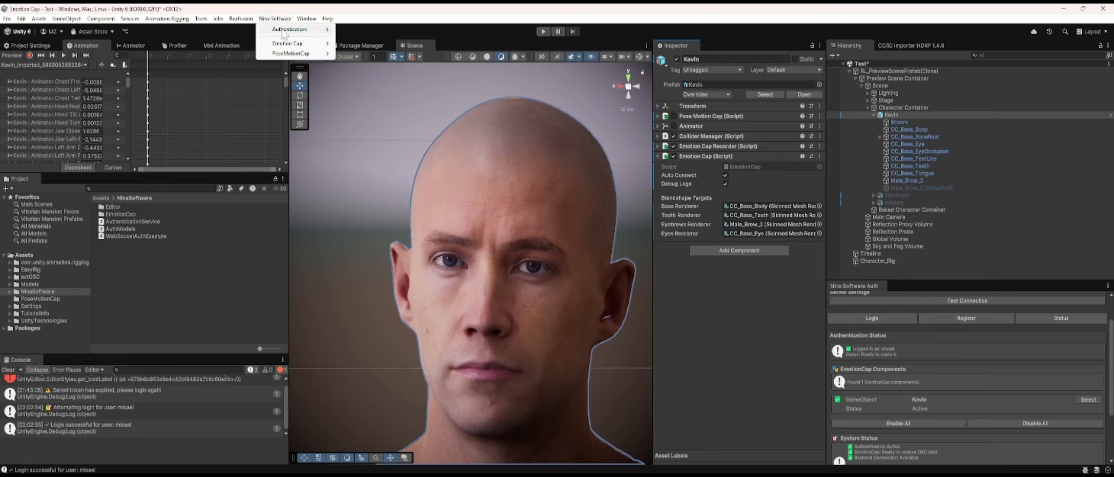
mouse_move(284, 34)
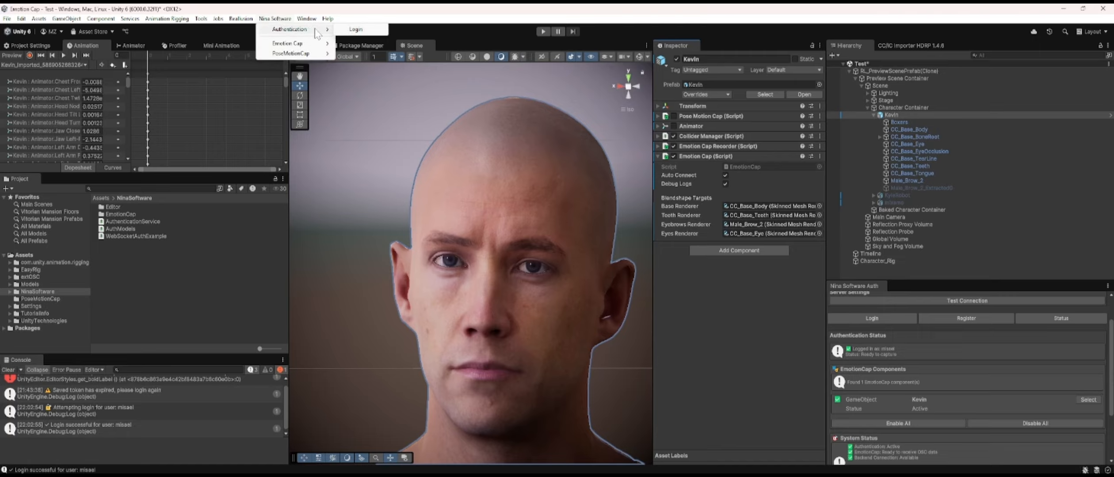
click(356, 29)
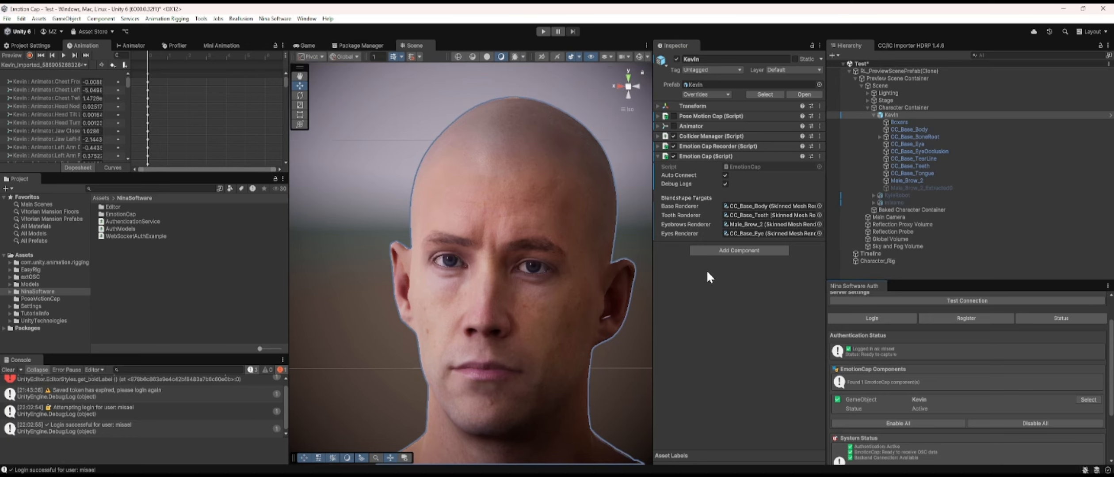
scroll(877, 369, up, 3)
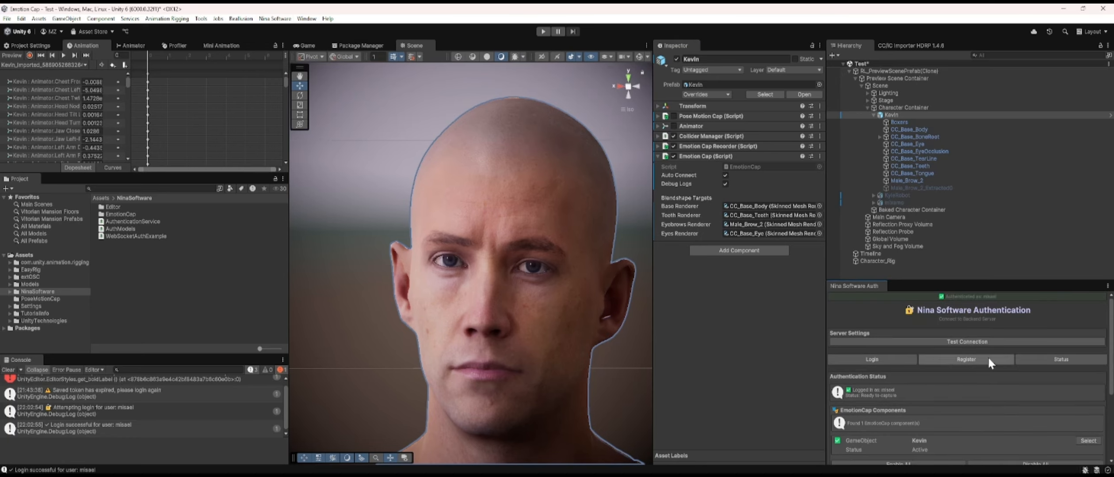
scroll(988, 355, down, 3)
click(959, 429)
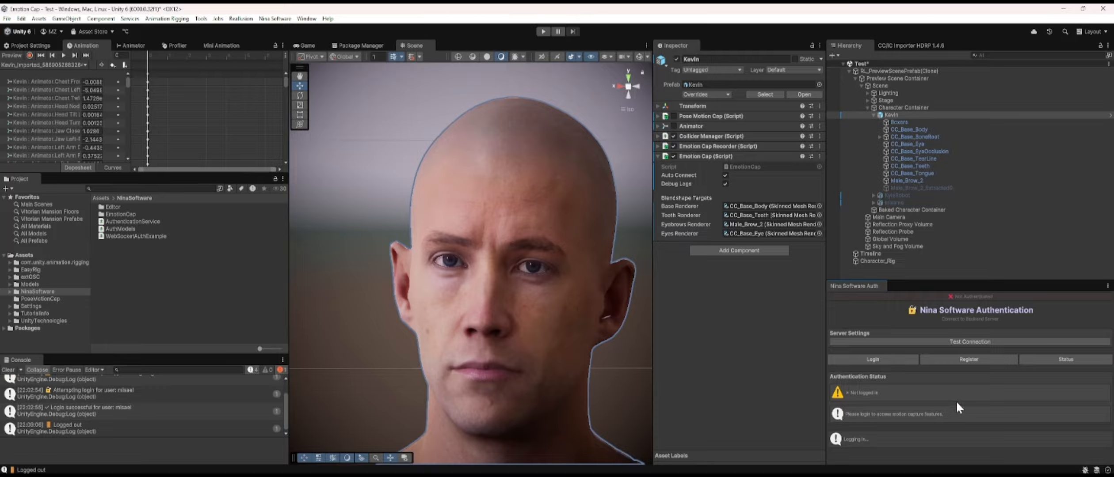
Log in to the Nina Software account with the account password and review the authentication and system status.
click(892, 358)
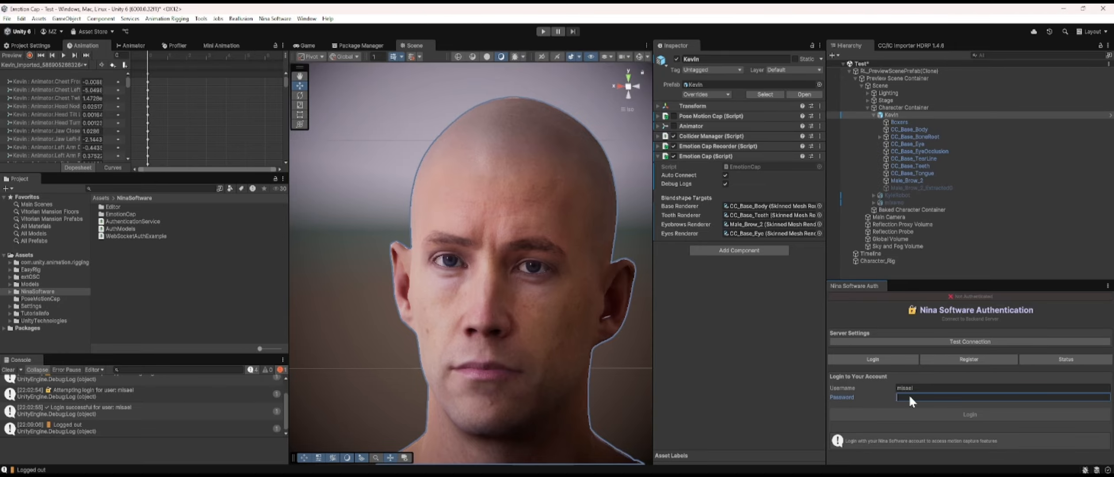
text(***)
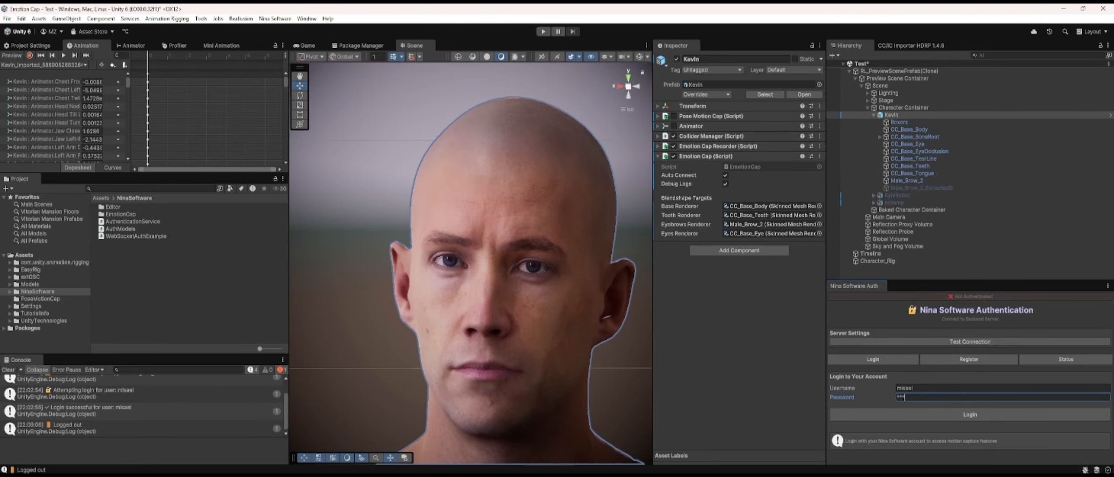
click(912, 414)
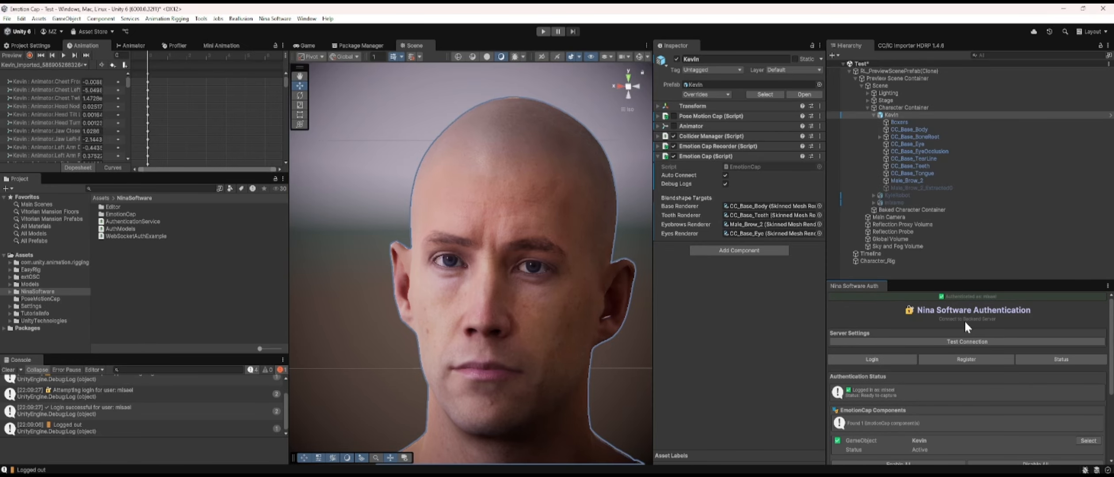
scroll(900, 356, down, 5)
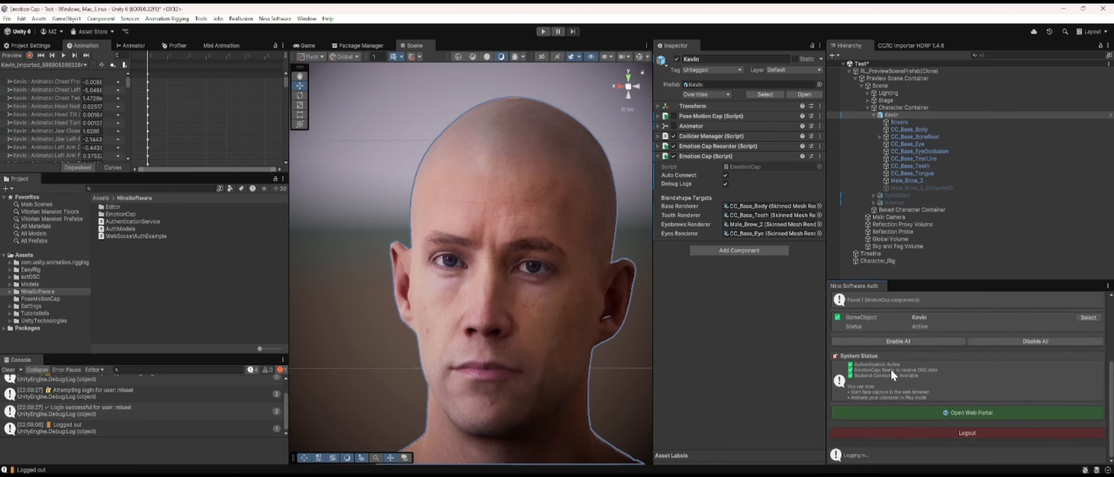
scroll(914, 398, up, 5)
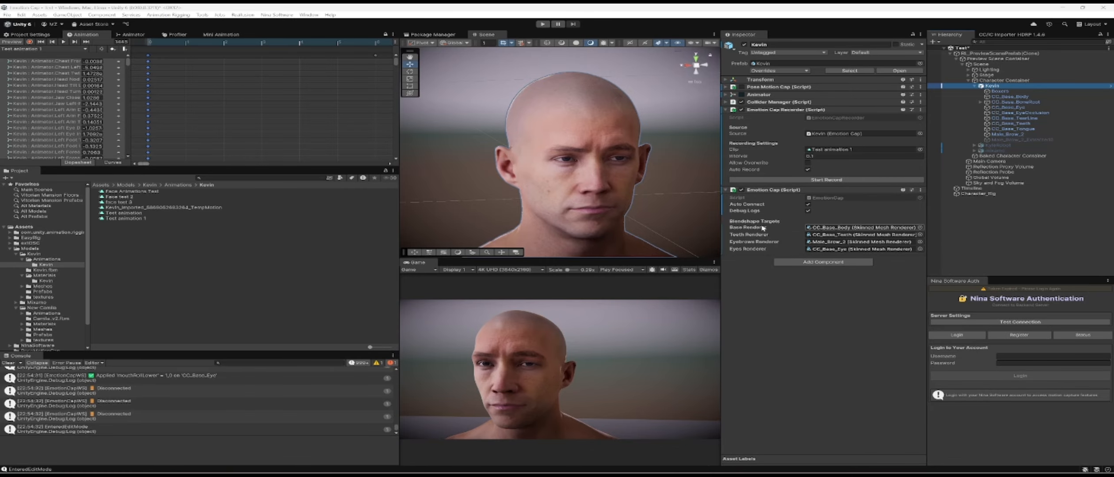
Locate the Base Renderer's mesh from Kevin's Emotion Cap component and select CC_Base_Body.
click(875, 228)
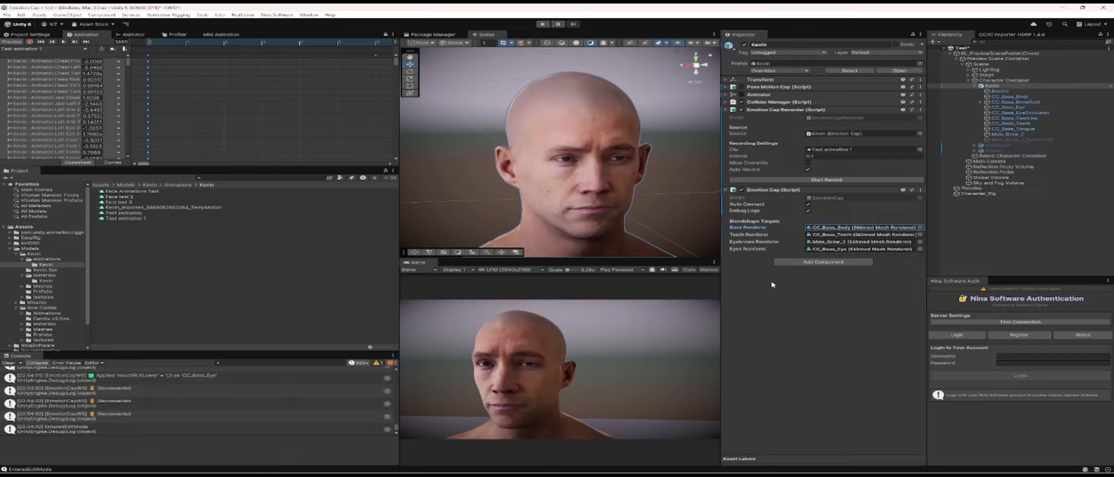
click(864, 227)
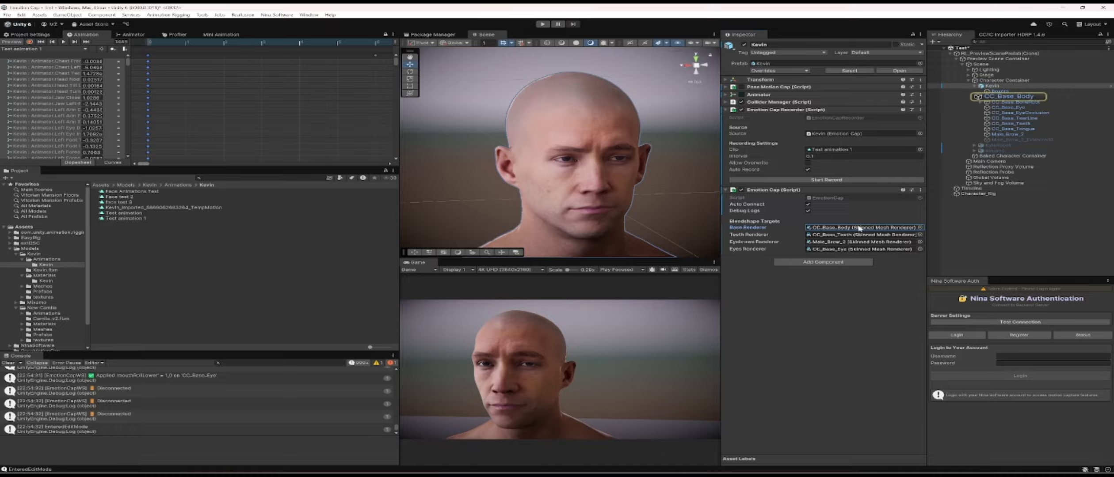
click(1017, 97)
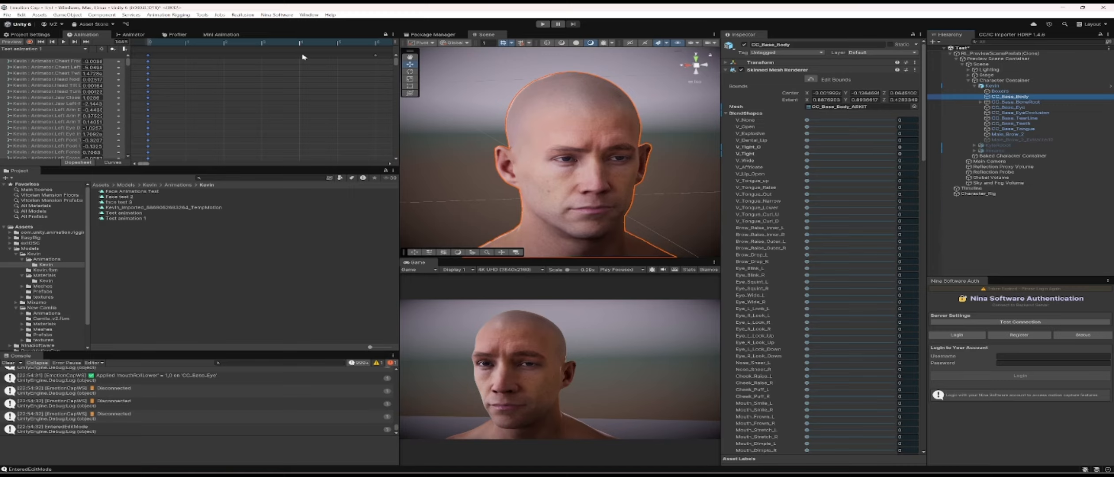
Look up Emotion Cap's command for adding ARKit shape keys and examine the blendshapes of CC_Base_Body.
click(278, 15)
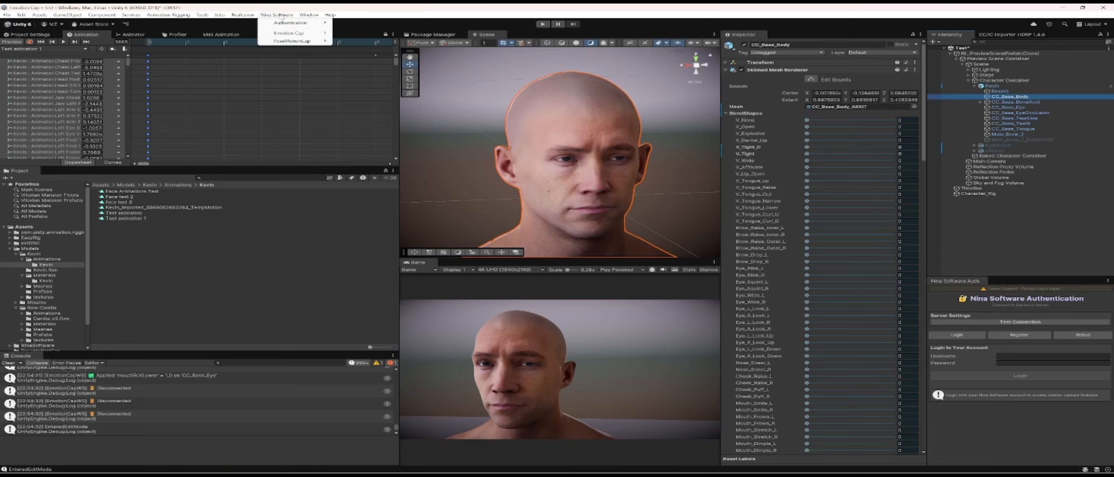
mouse_move(289, 35)
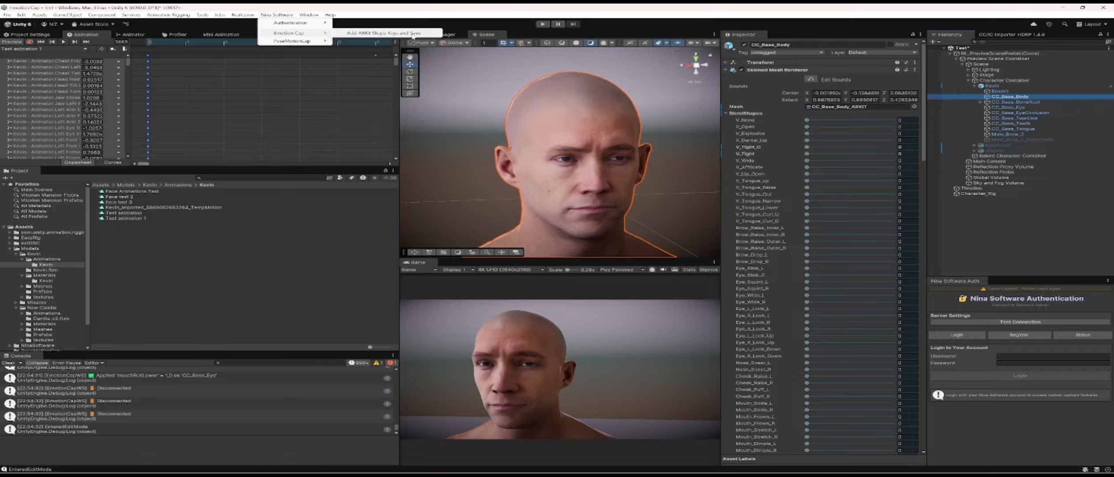
click(825, 27)
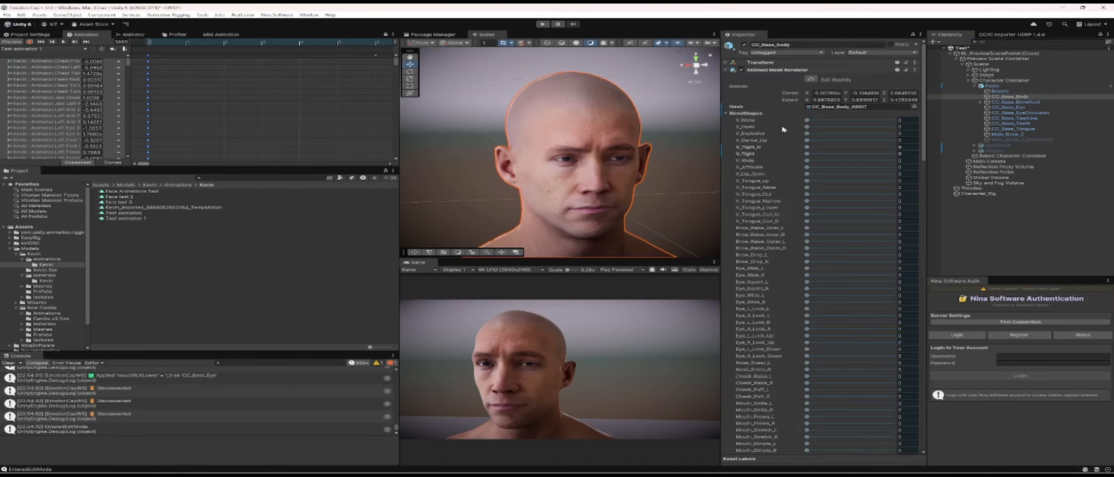
scroll(783, 129, down, 15)
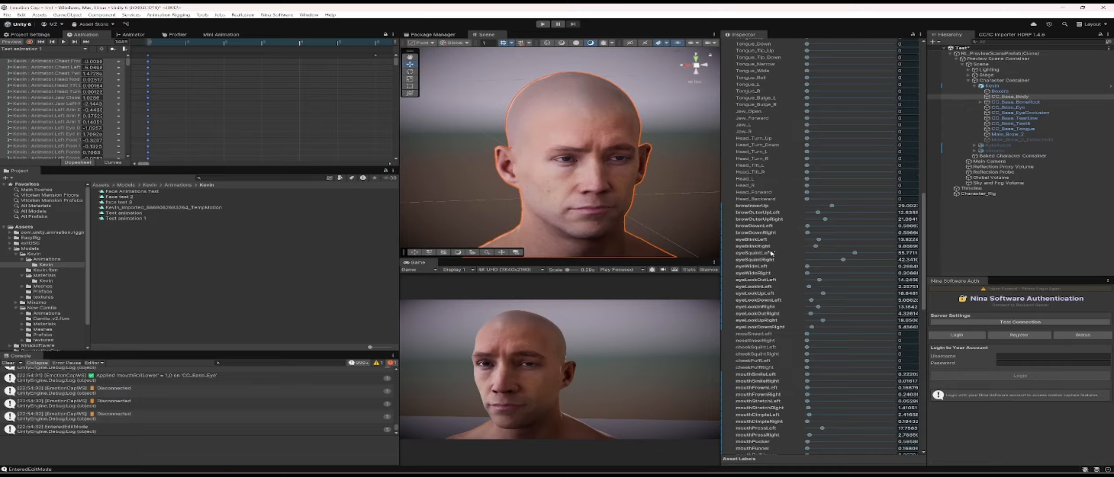
scroll(835, 310, up, 10)
scroll(835, 310, down, 10)
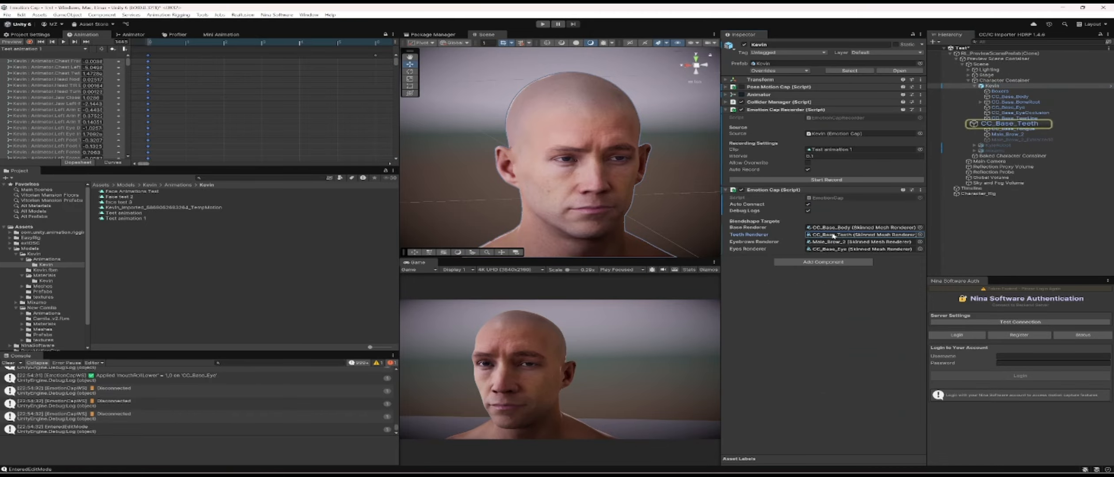
Locate the objects assigned as Kevin's eyes and teeth renderers and inspect the blendshapes of CC_Base_Teeth.
click(835, 249)
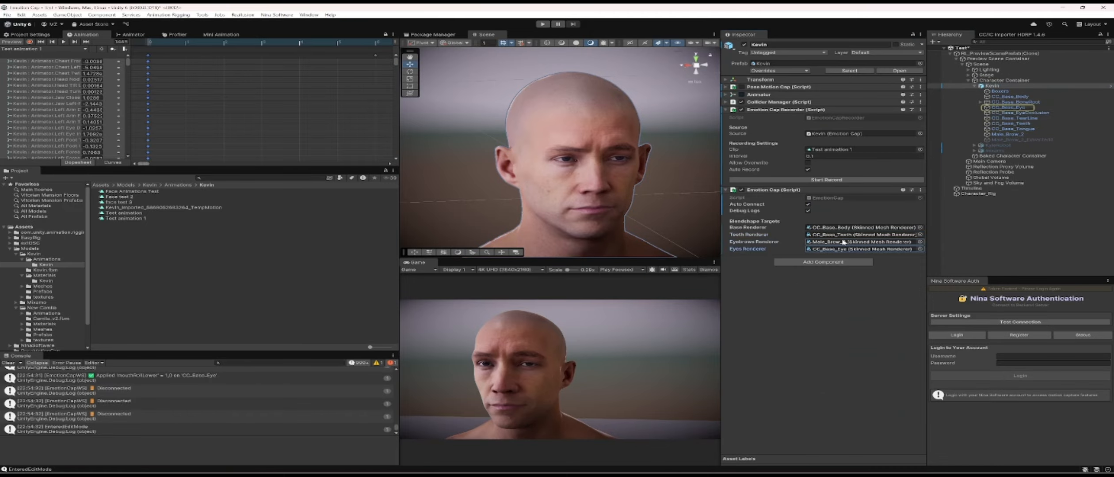
click(879, 235)
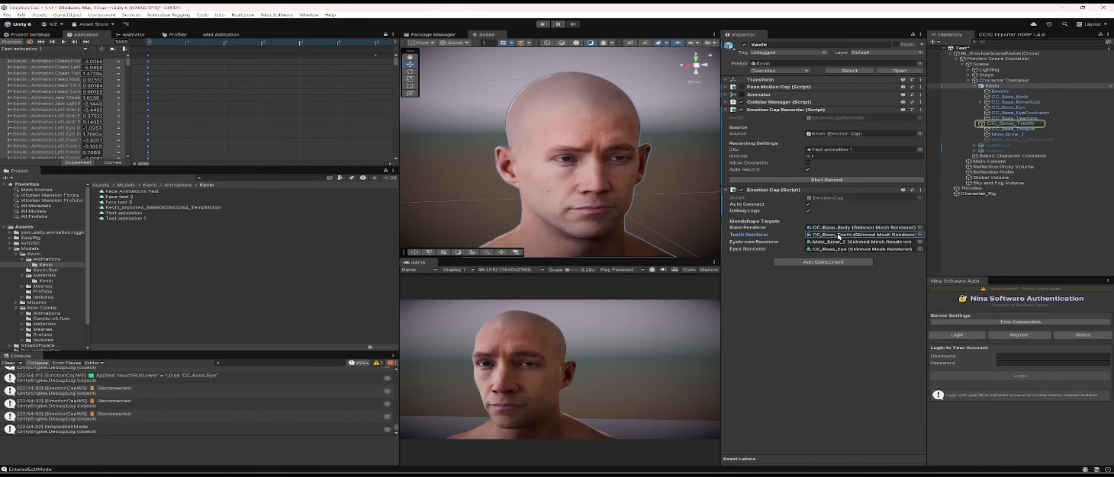
click(1026, 124)
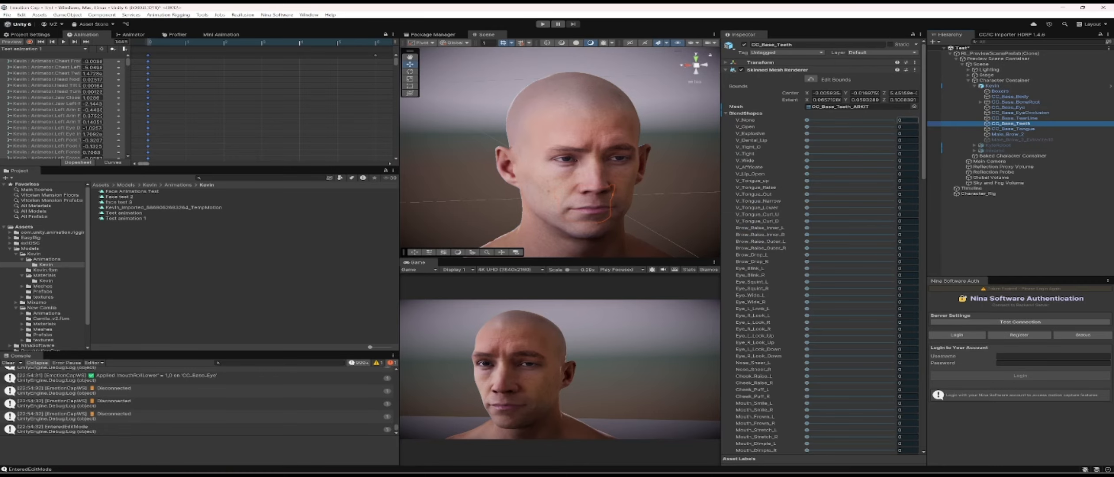
click(277, 14)
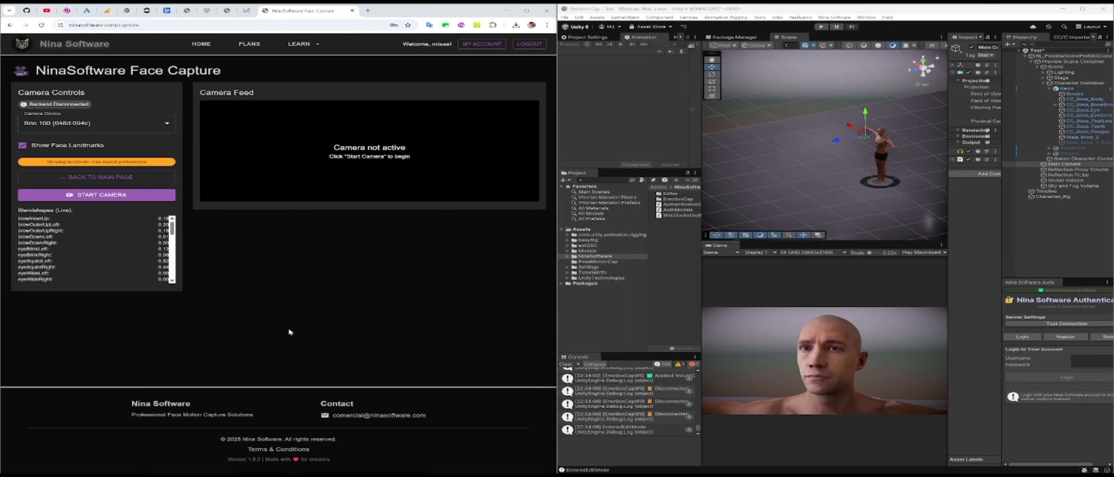
Test live face capture on the character by running the webcam with Play mode, and stop both.
click(115, 195)
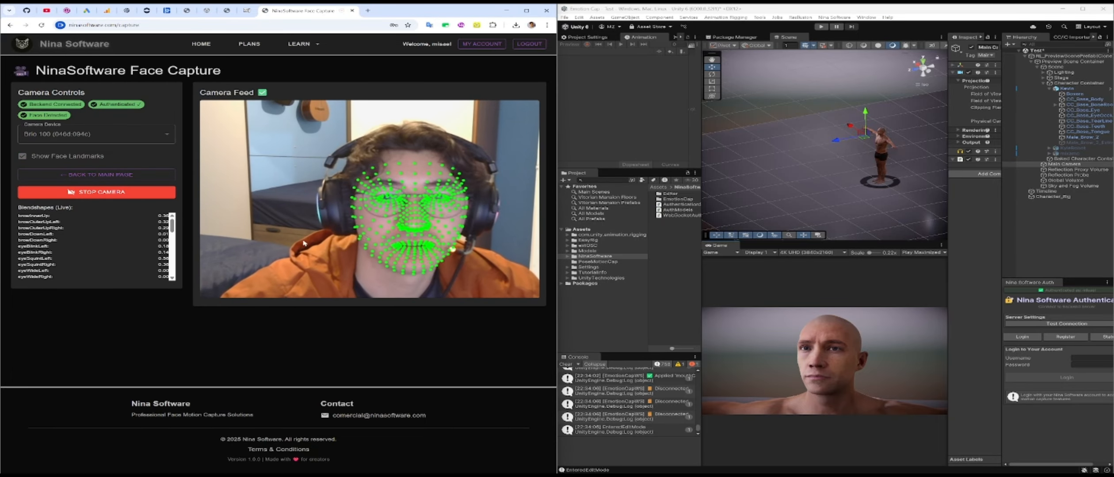
click(822, 27)
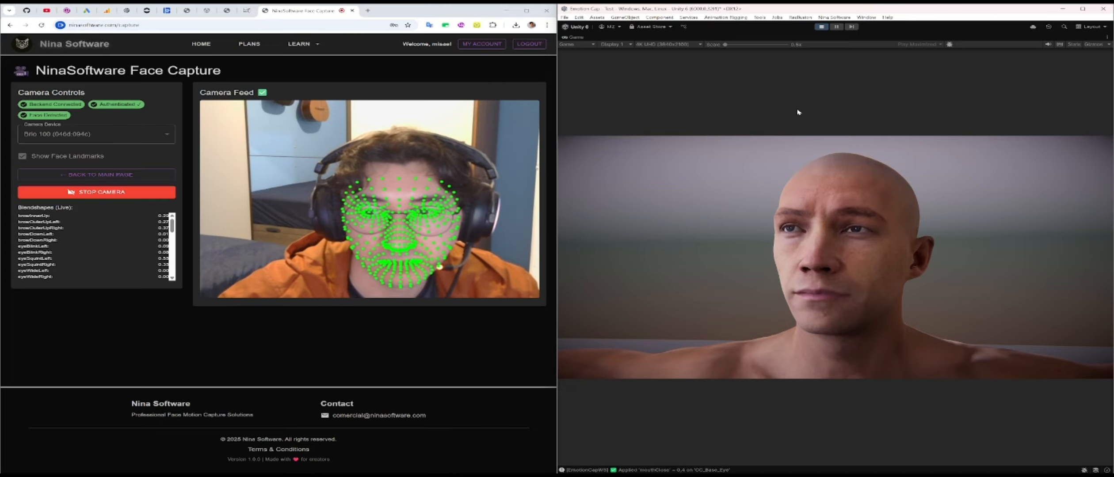
click(821, 28)
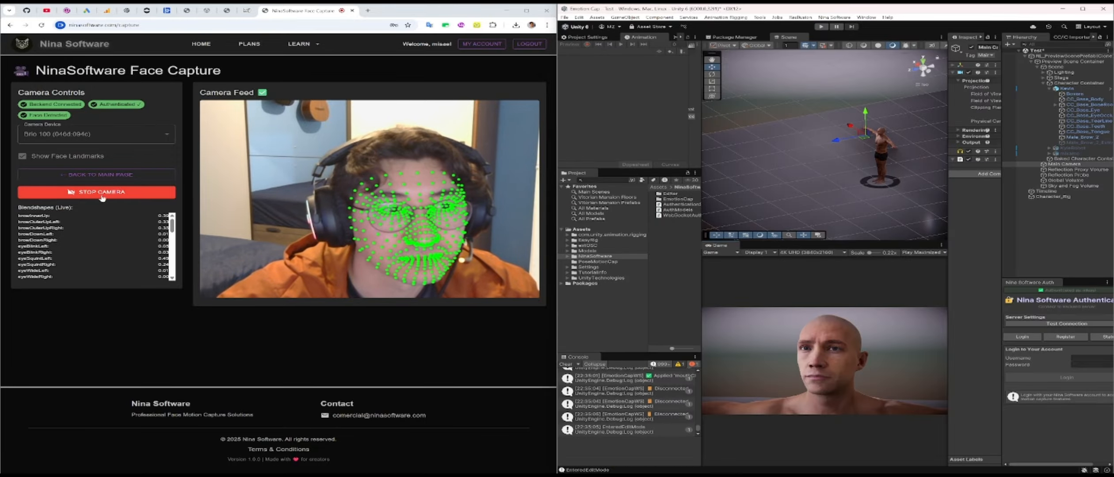
click(102, 194)
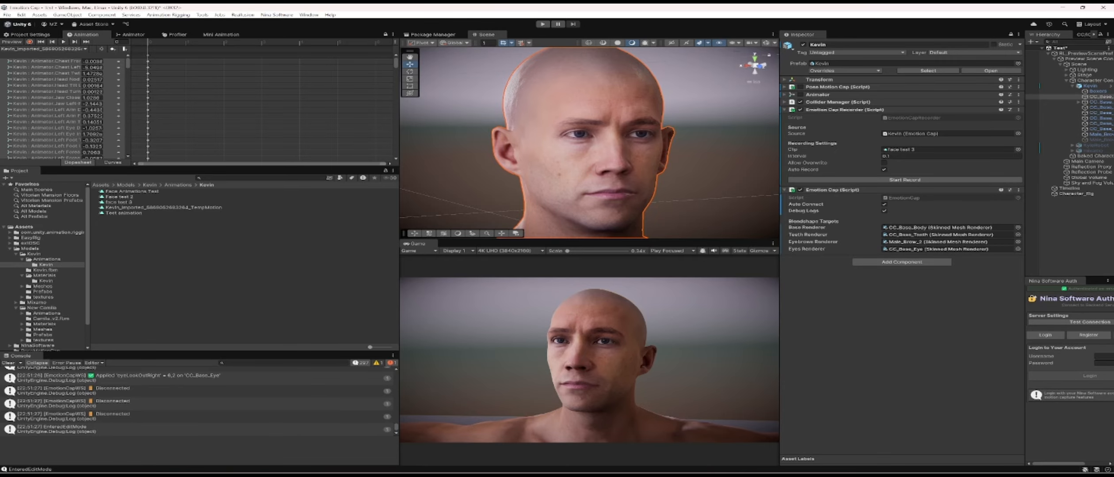
Move the webcam window aside and create a new animation clip for Kevin named "Test animation 1".
drag(526, 473, 0, 275)
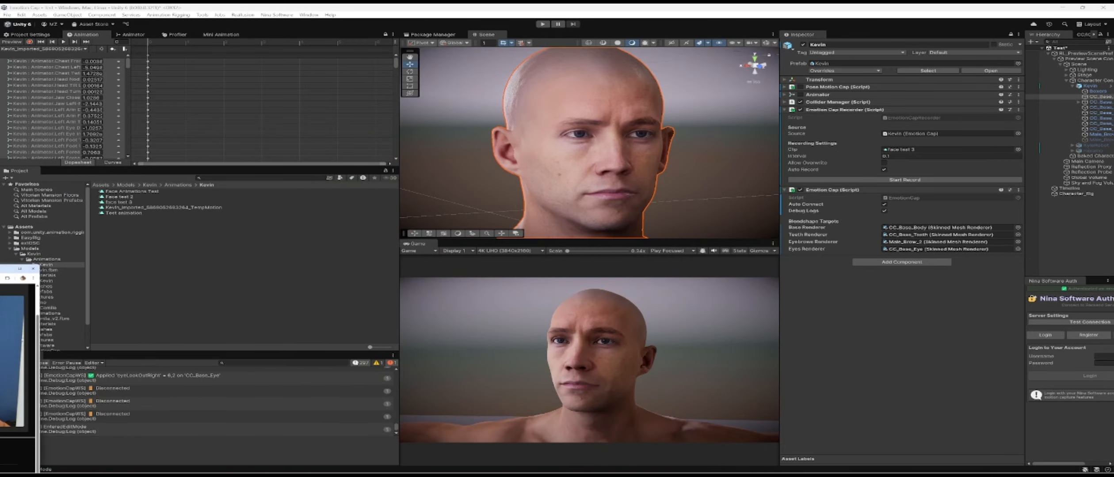
click(51, 49)
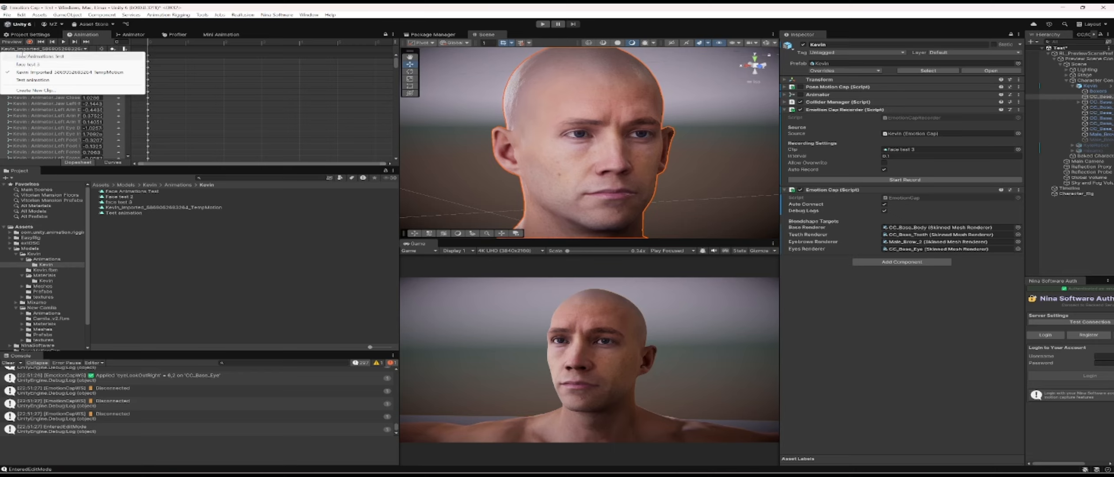
click(35, 91)
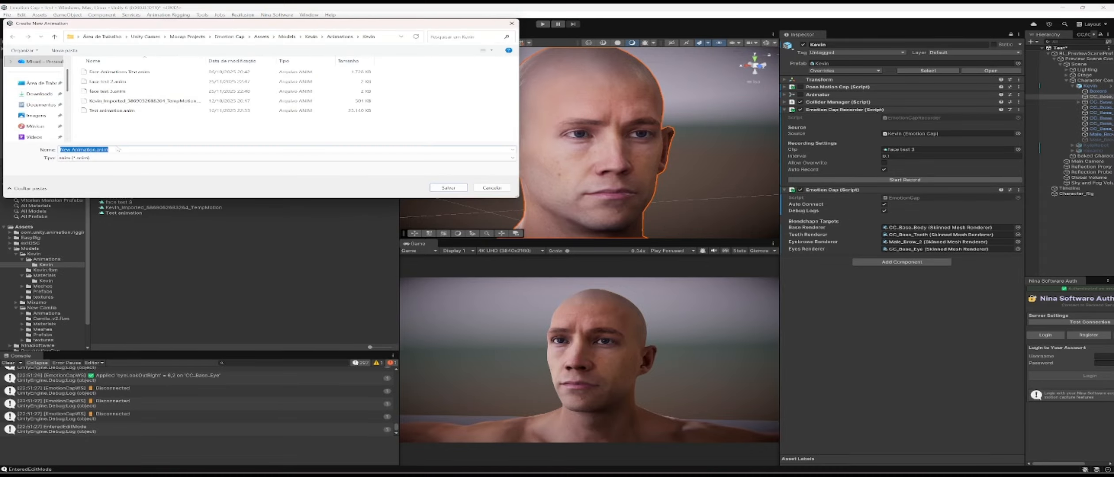
text(tes)
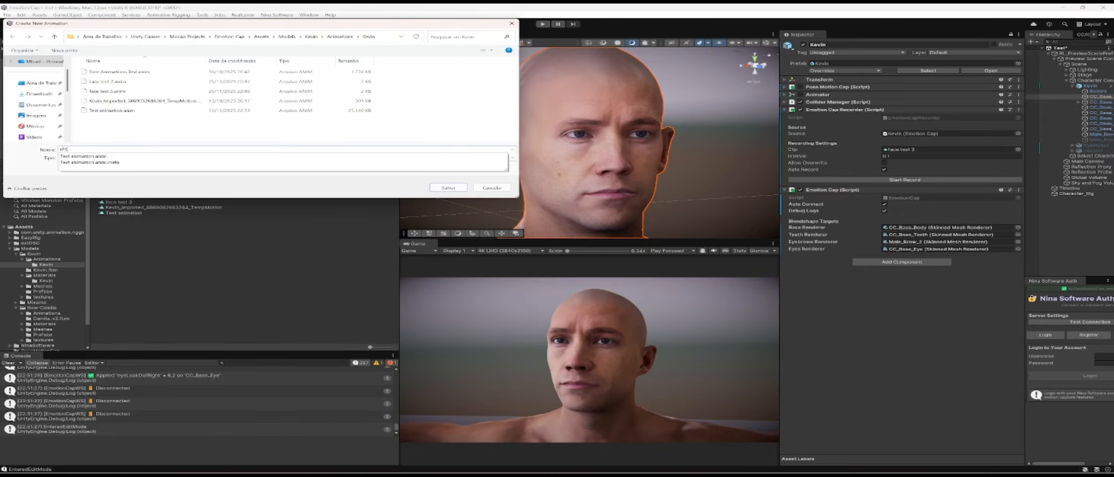
key(BackSpace)
key(BackSpace)
text(t)
key(BackSpace)
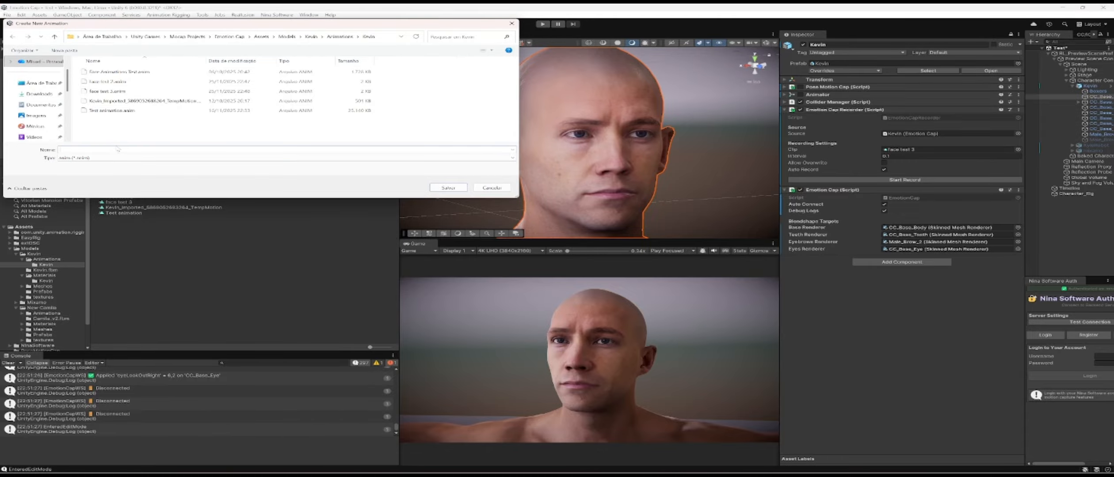
text(Test)
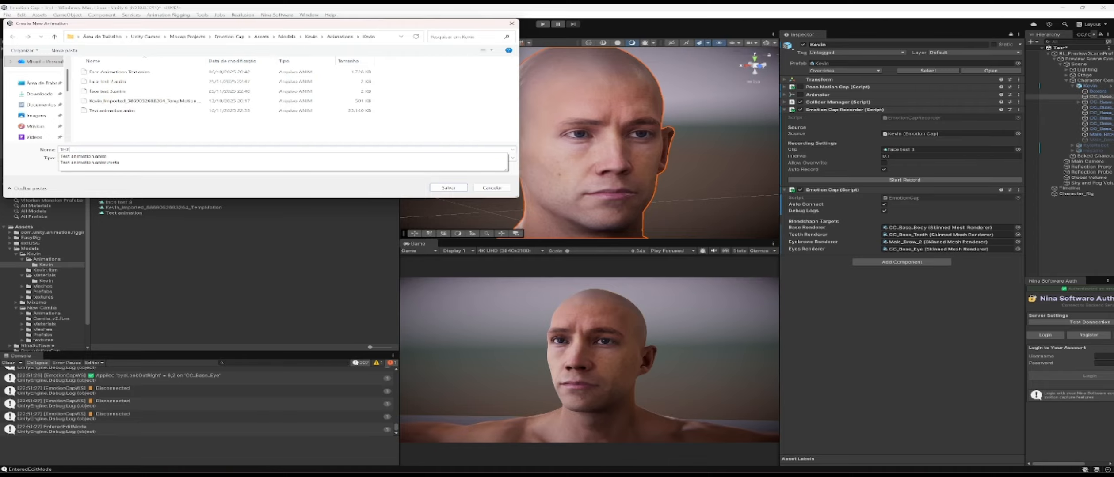
text( animation)
click(118, 149)
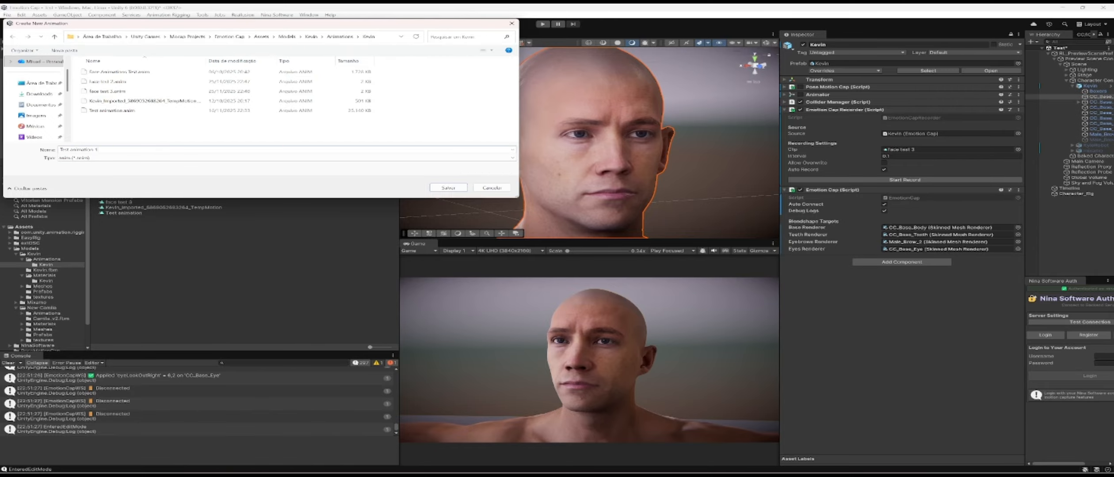
text(1)
key(Return)
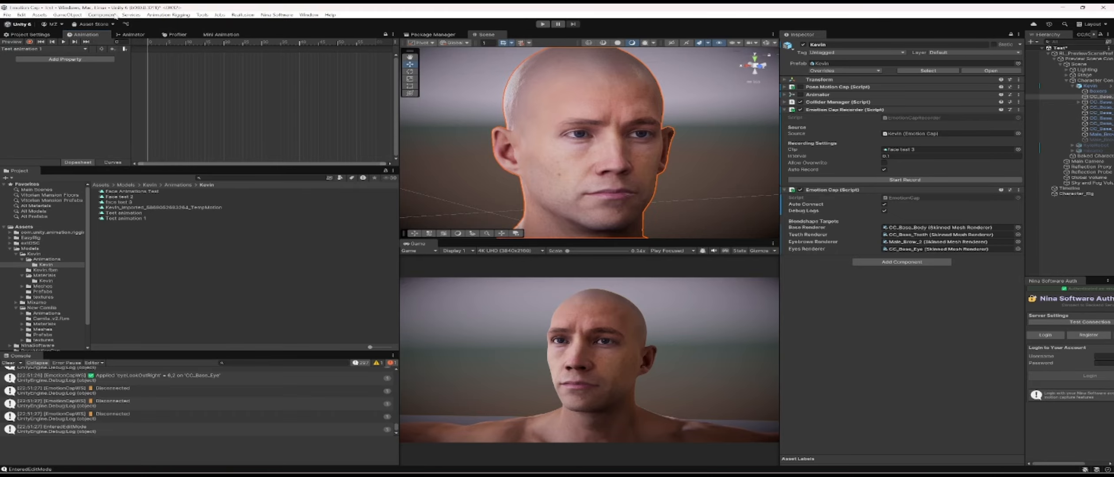
Copy the first-frame pose keyframes from the existing face test clip into Test animation 1.
click(66, 49)
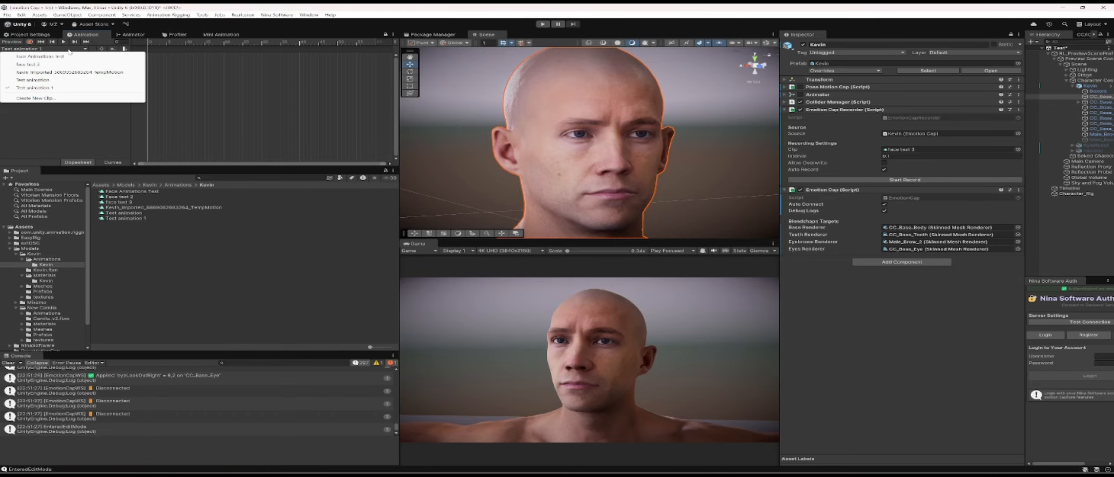
click(29, 64)
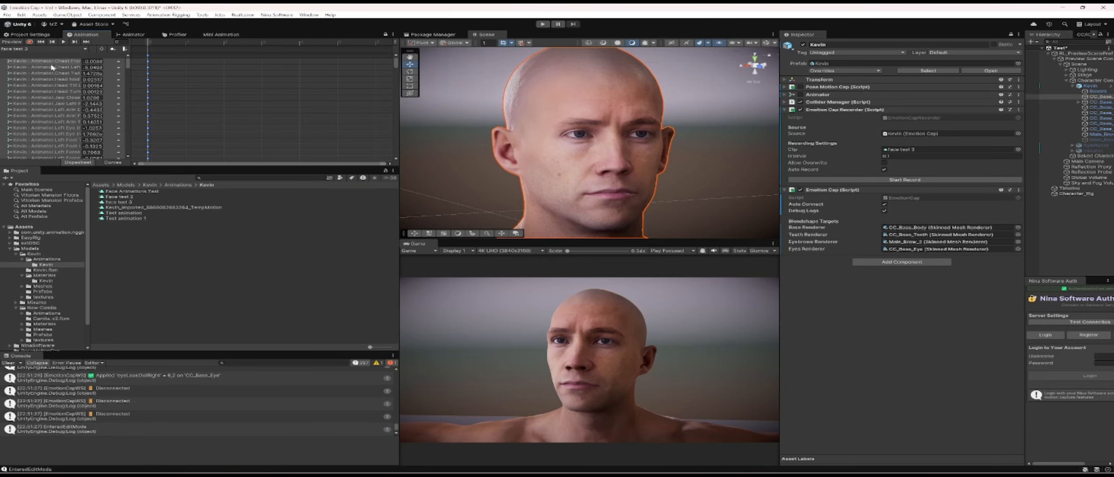
click(147, 55)
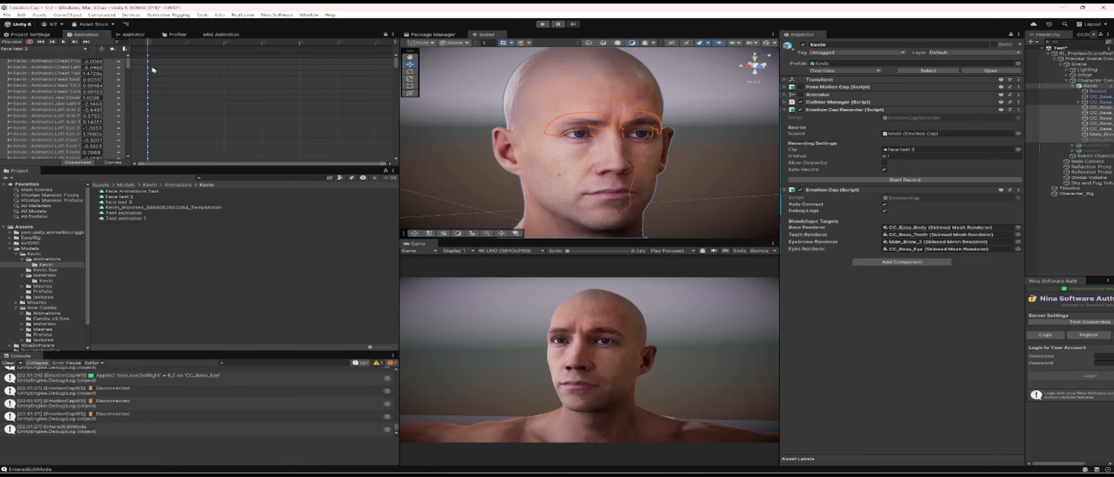
click(31, 49)
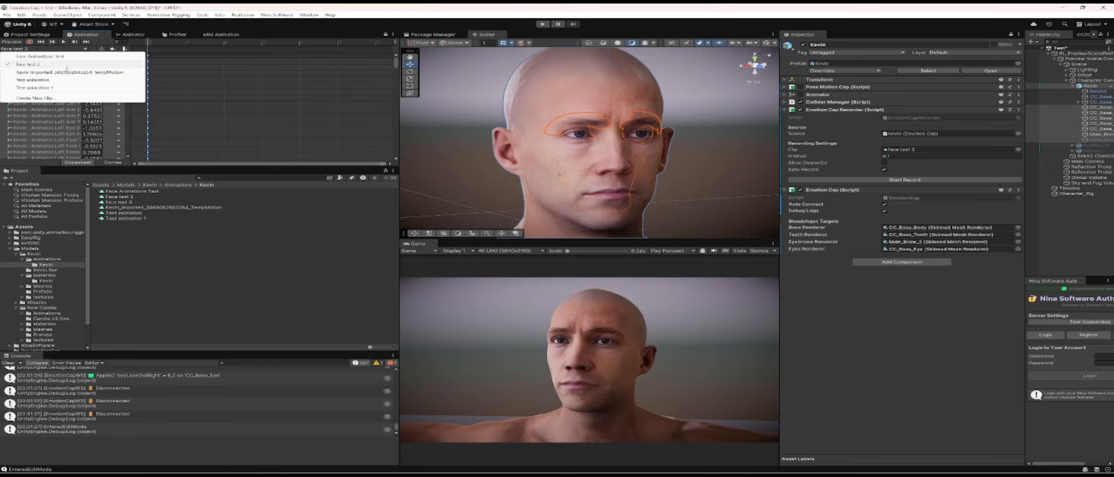
click(51, 88)
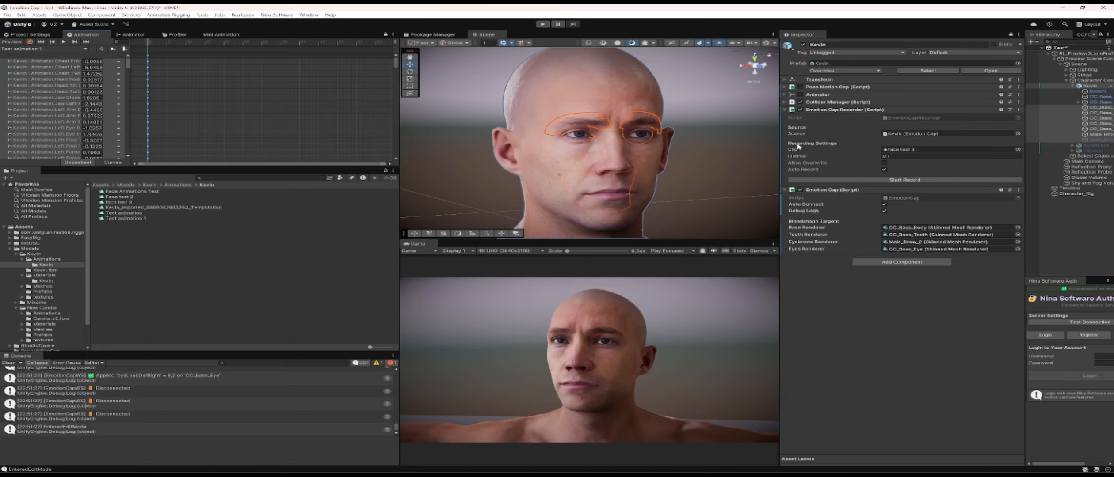
Assign Test animation 1 as the Emotion Cap Recorder's clip and enter Play mode with Kevin selected.
drag(127, 222, 918, 152)
click(543, 24)
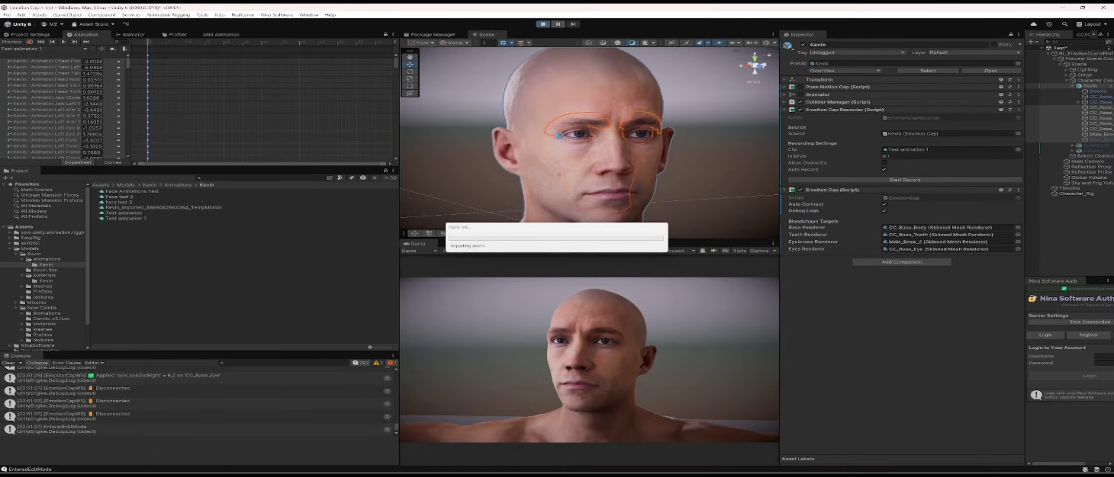
click(1087, 87)
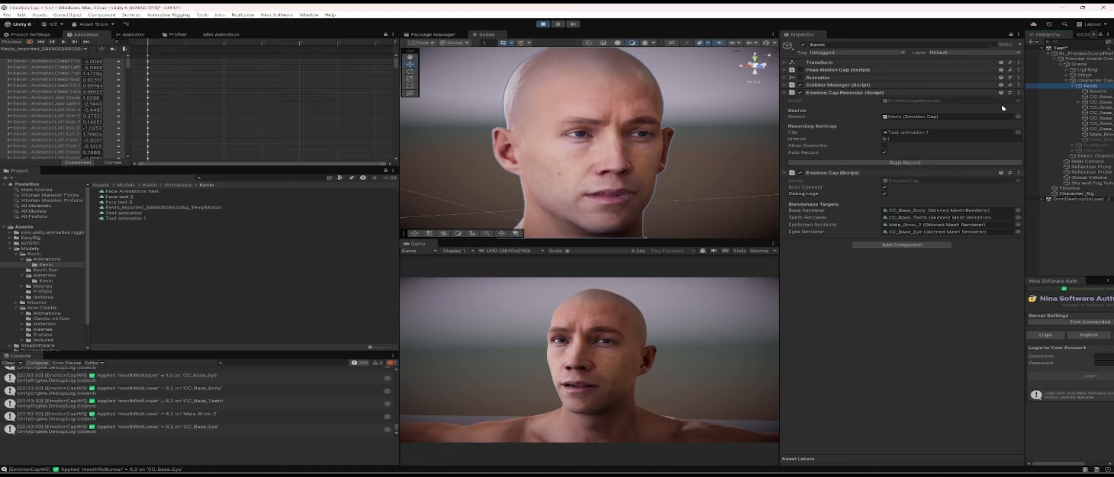
Record the live face capture into Test animation 1 with that clip shown for animation, and stop both the recording and Play mode.
click(903, 163)
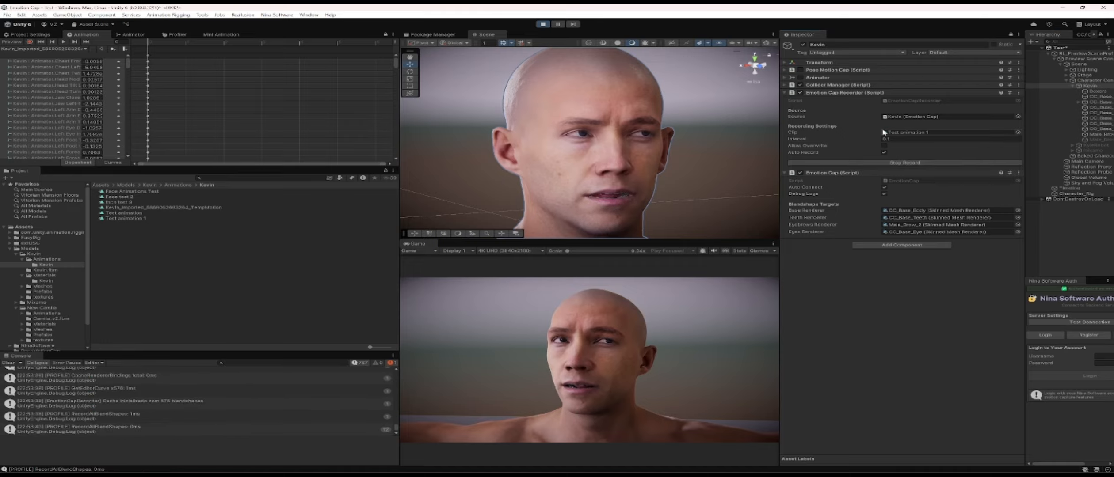
click(44, 49)
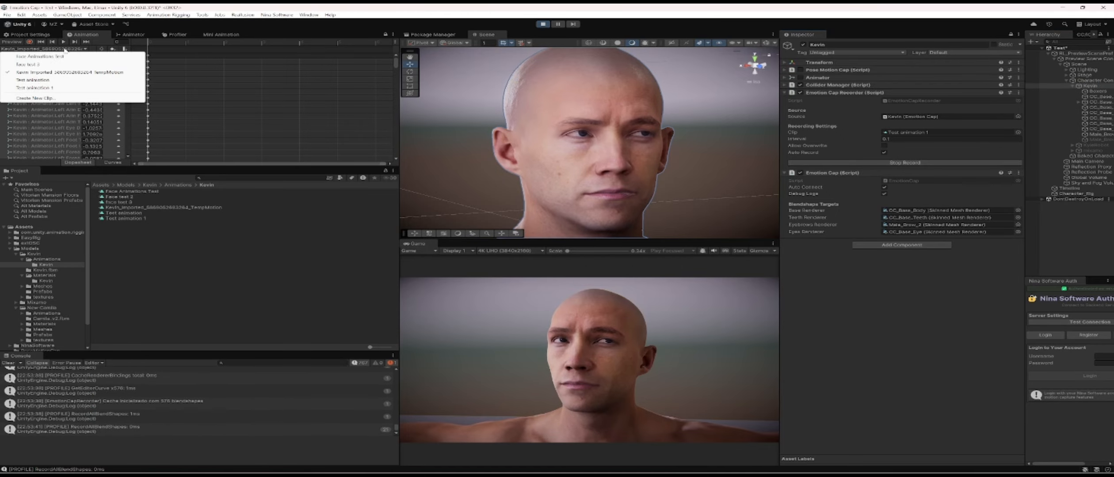
click(44, 88)
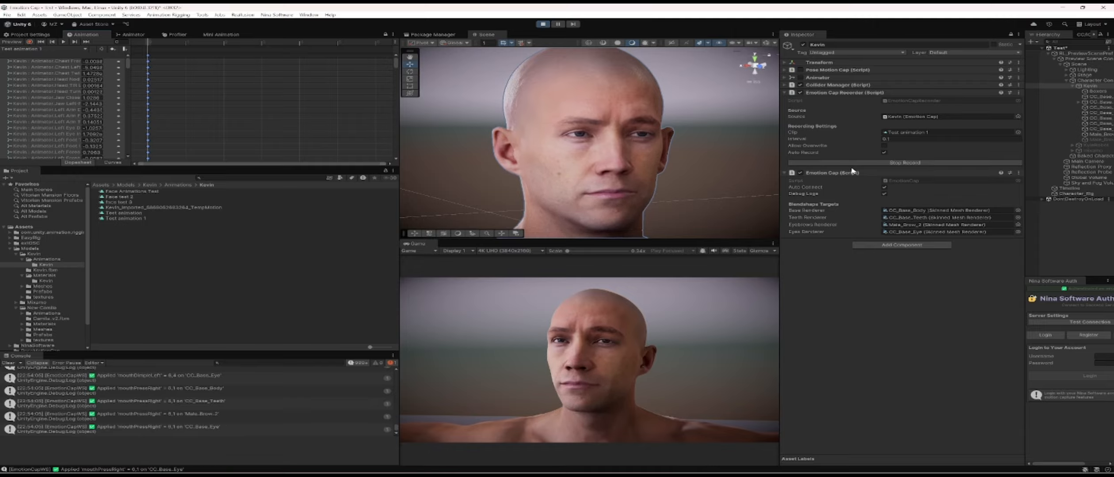
click(897, 163)
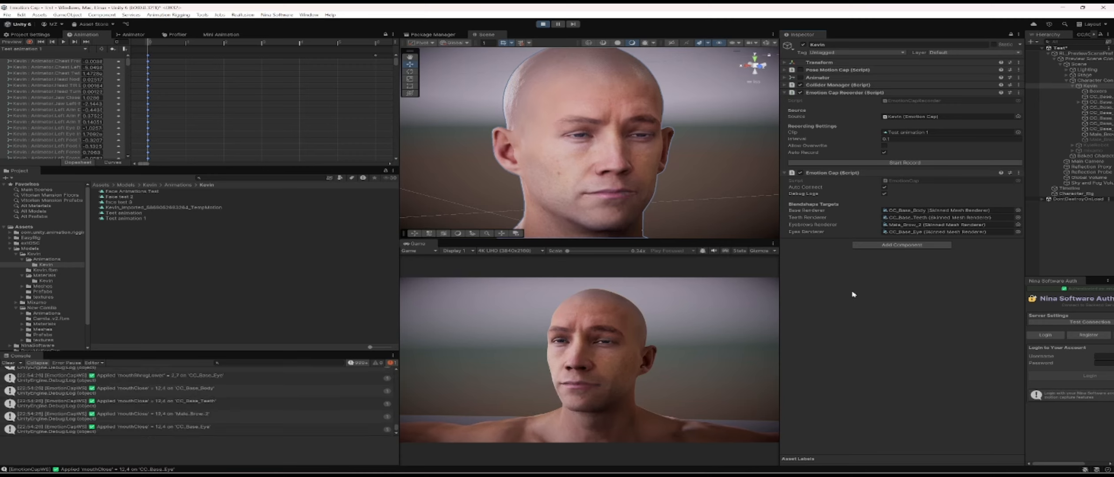
click(543, 24)
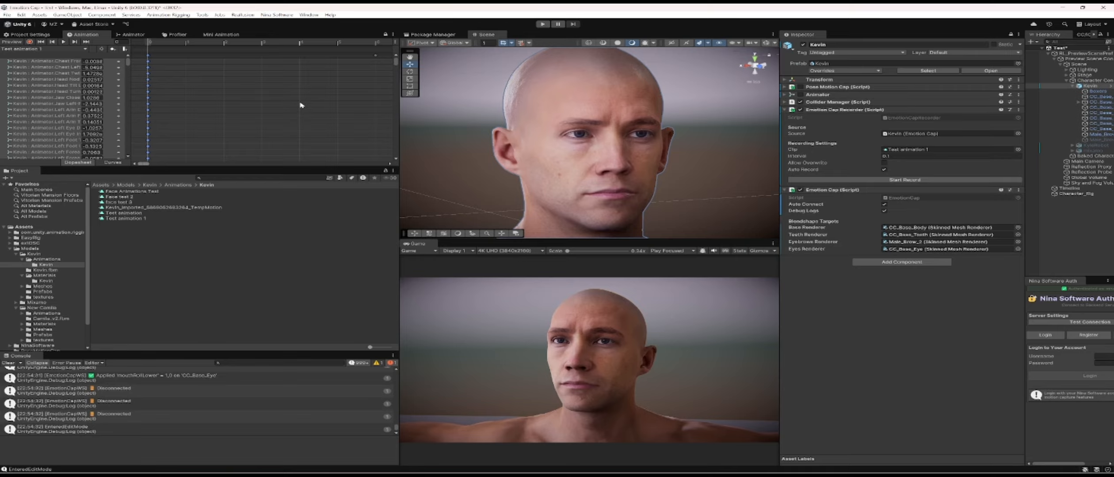
Play back Test animation 1 and examine Kevin's recorded facial motion from a wider angle in the scene.
click(63, 42)
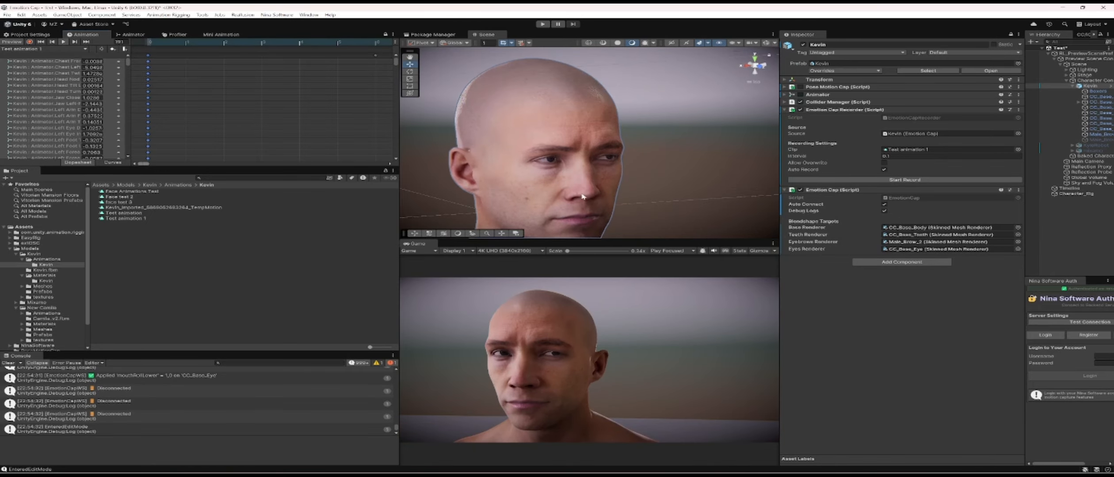
scroll(582, 195, down, 3)
scroll(582, 195, down, 2)
right_drag(627, 196, 582, 194)
scroll(582, 193, up, 1)
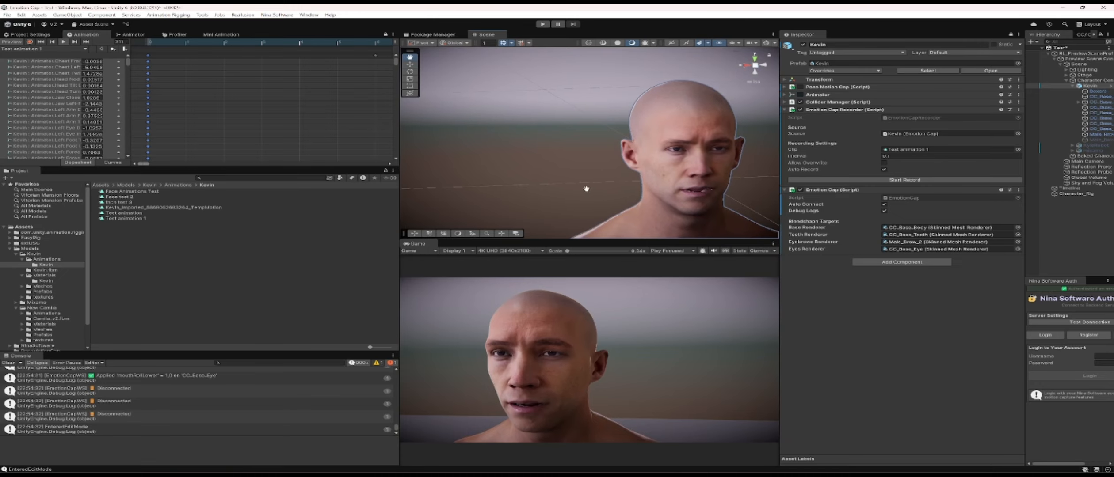
middle_drag(587, 189, 506, 188)
scroll(605, 207, up, 1)
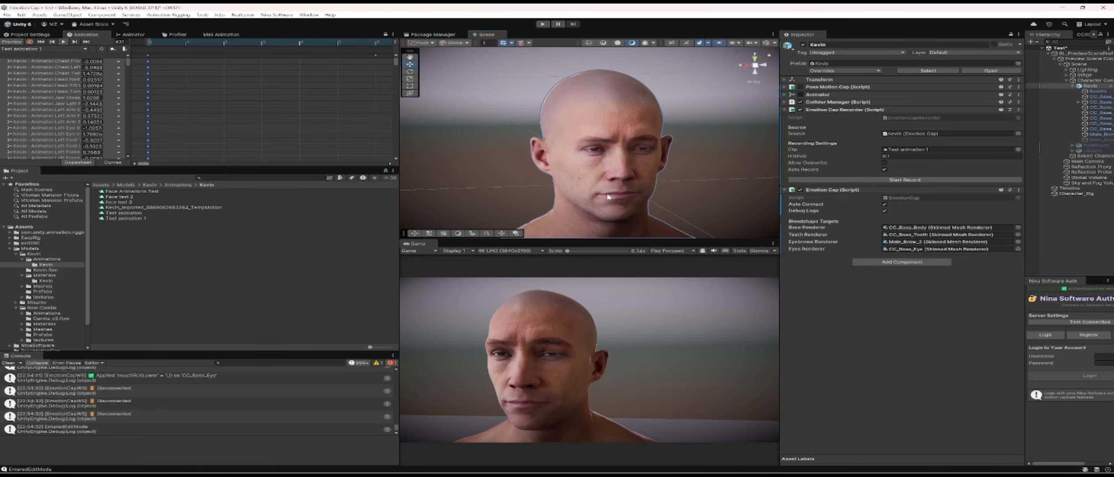